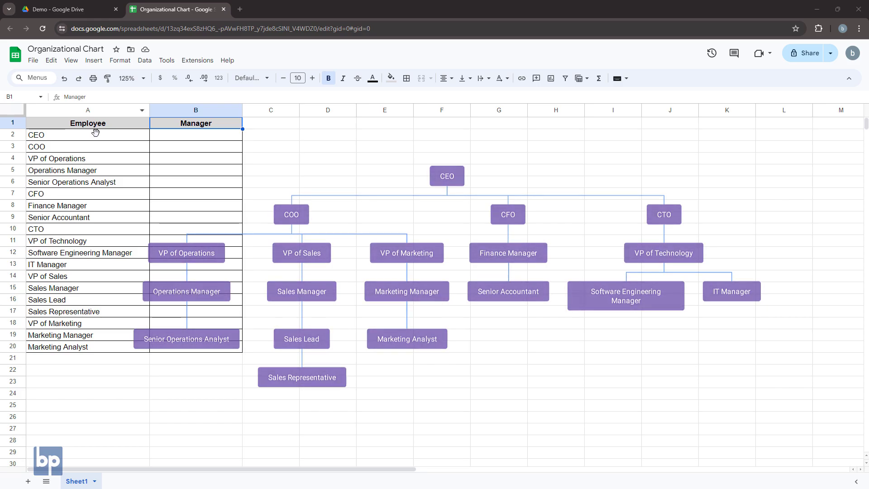
# Step: Make CEO the COO's manager by entering =A2 in B3
pyautogui.click(96, 122)
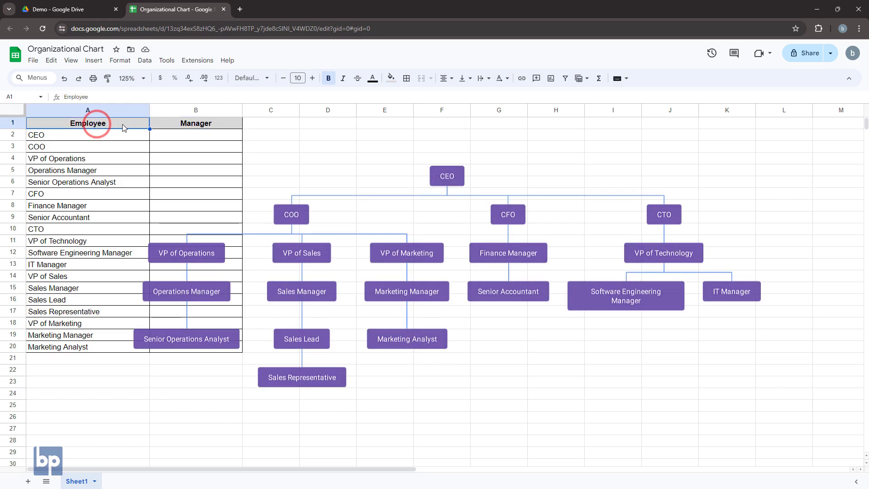
pyautogui.click(182, 126)
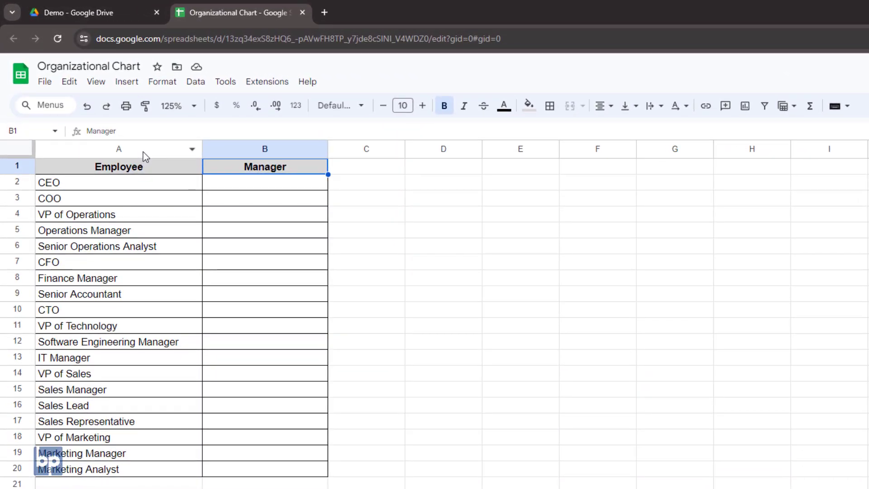
pyautogui.click(143, 152)
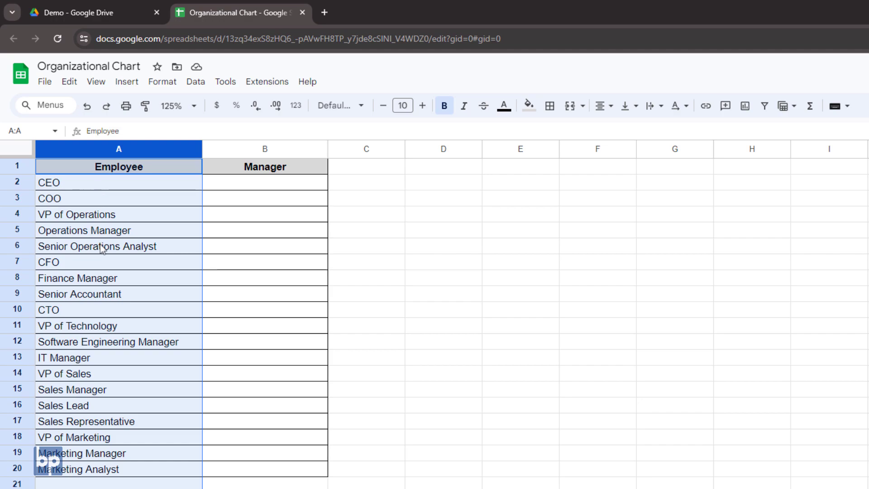
pyautogui.click(266, 150)
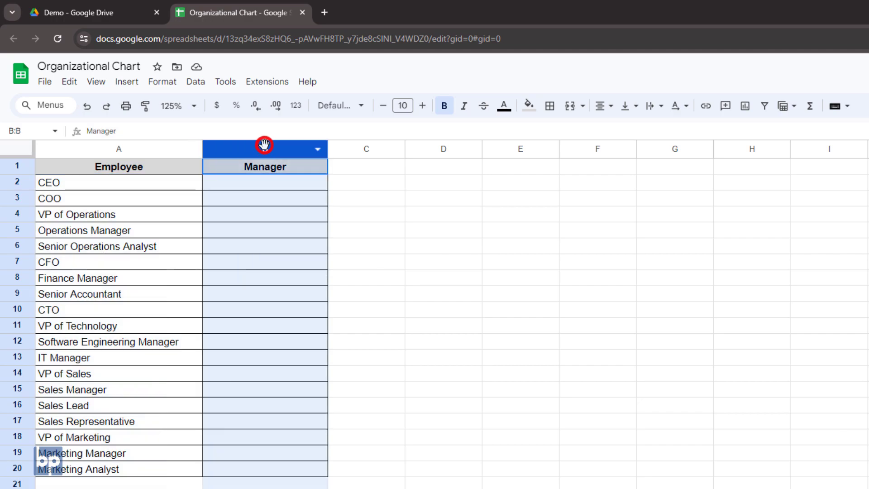
pyautogui.click(254, 204)
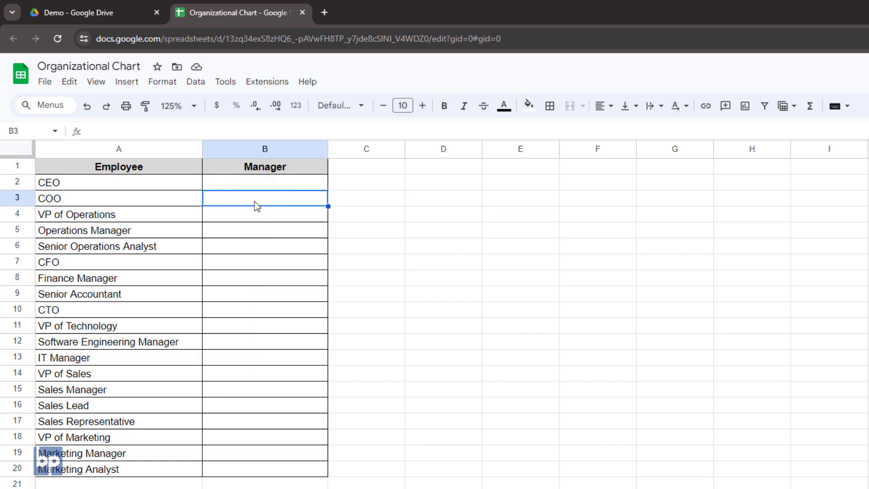
pyautogui.write('=')
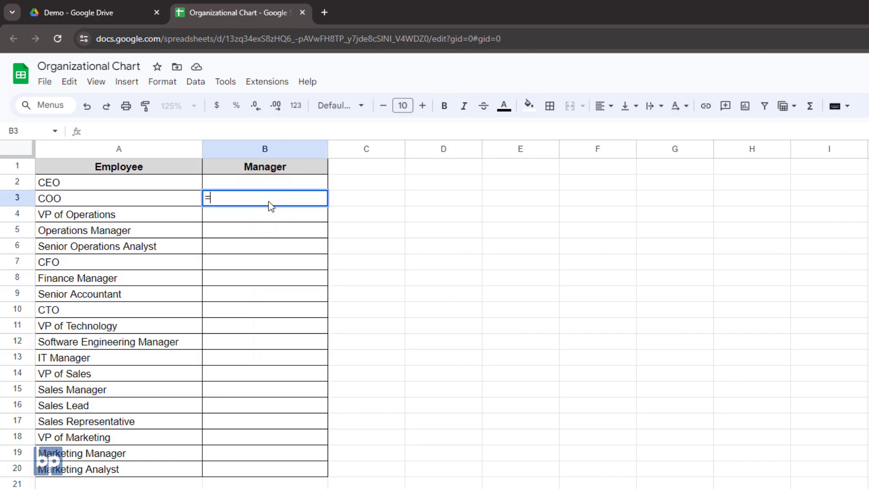
pyautogui.click(145, 188)
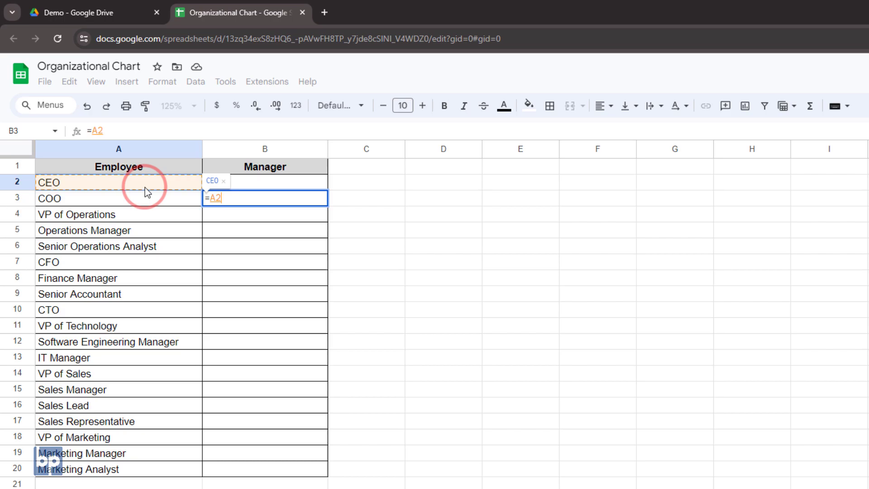
pyautogui.press('Return')
pyautogui.click(362, 295)
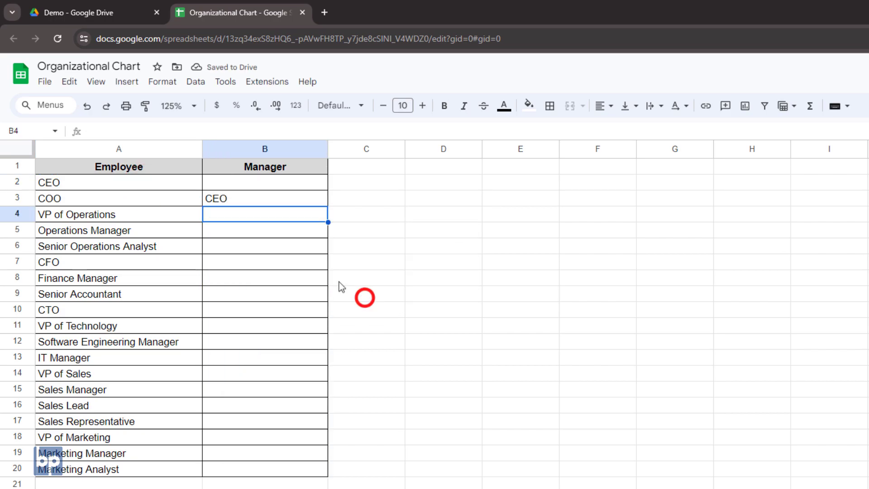
# Step: Fill the next Manager cells with formulas referencing managers, including CFO for Finance Manager
pyautogui.write('=')
pyautogui.click(150, 200)
pyautogui.press('Return')
pyautogui.write('=')
pyautogui.click(105, 215)
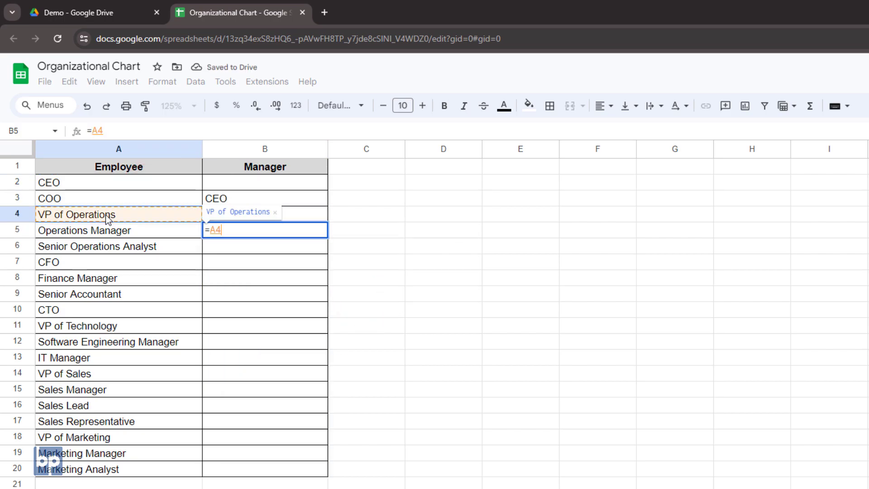
pyautogui.press('Return')
pyautogui.write('=')
pyautogui.click(152, 234)
pyautogui.hotkey('ctrl', 'Return')
pyautogui.click(270, 265)
pyautogui.write('=')
pyautogui.click(63, 183)
pyautogui.press('Return')
# Step: Continue the Manager formulas: Finance Manager over Senior Accountant, CEO over CTO, and the following rows
pyautogui.write('=')
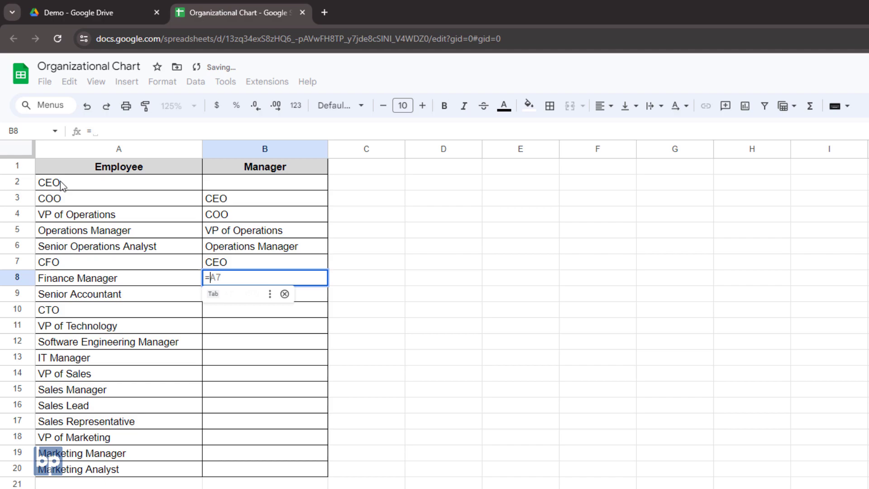
pyautogui.click(78, 265)
pyautogui.press('Return')
pyautogui.write('=')
pyautogui.click(127, 278)
pyautogui.press('Return')
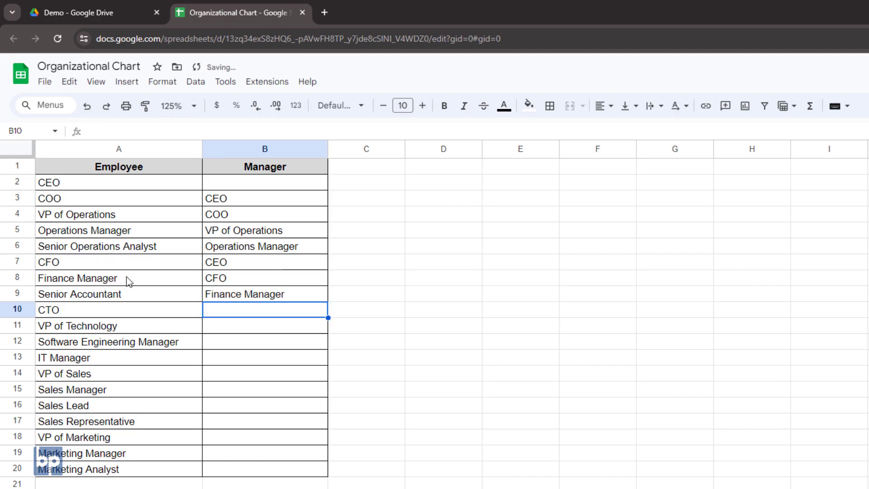
pyautogui.write('=')
pyautogui.click(114, 187)
pyautogui.press('Return')
pyautogui.write('=')
pyautogui.click(82, 311)
pyautogui.press('Return')
pyautogui.click(82, 326)
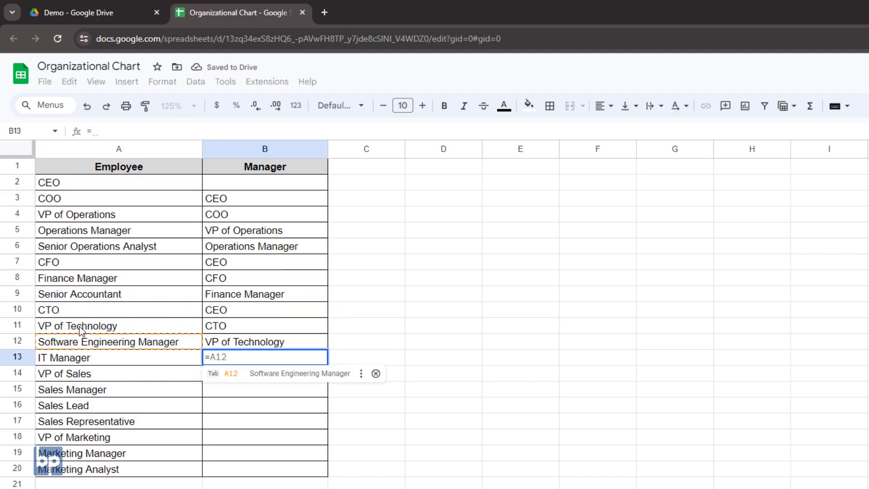
pyautogui.click(81, 326)
pyautogui.click(107, 200)
pyautogui.click(69, 373)
pyautogui.press('Return')
# Step: Finish the Manager column: VP of Marketing over Marketing Manager, Marketing Manager over the last employee
pyautogui.write('=')
pyautogui.click(72, 390)
pyautogui.press('Return')
pyautogui.write('=')
pyautogui.click(74, 407)
pyautogui.press('Return')
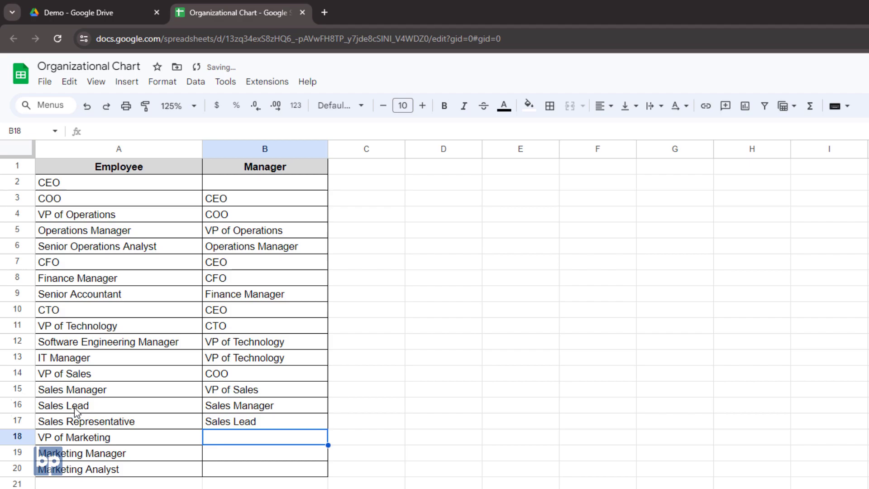
pyautogui.write('=')
pyautogui.click(80, 197)
pyautogui.press('Return')
pyautogui.write('=')
pyautogui.click(86, 453)
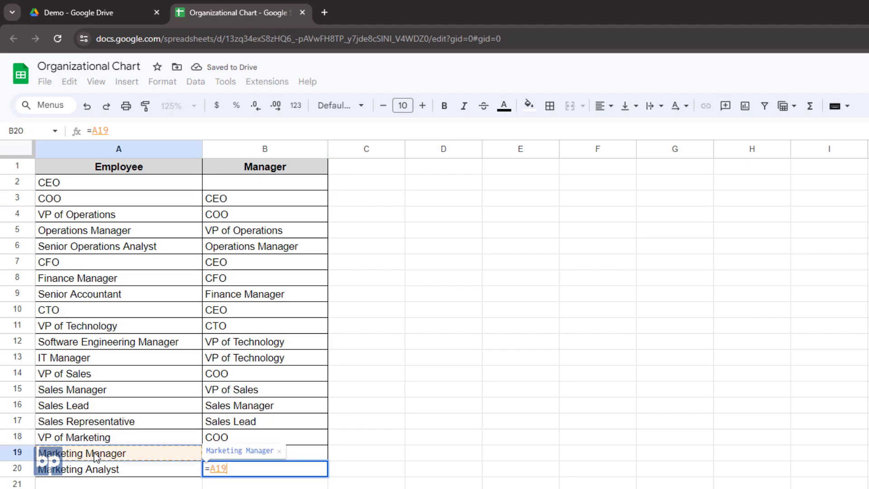
pyautogui.press('Return')
pyautogui.click(162, 185)
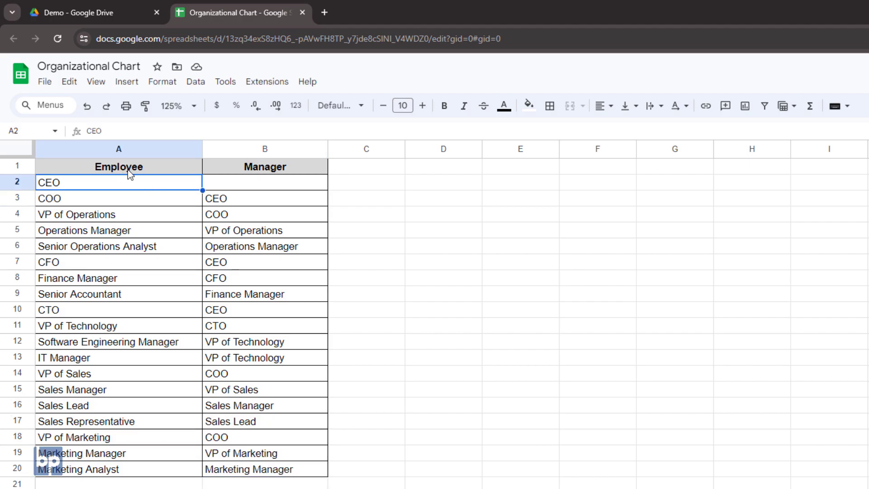
# Step: Insert a chart from A1:B20 and browse the chart types for Organizational chart
pyautogui.moveTo(131, 173); pyautogui.dragTo(273, 473)
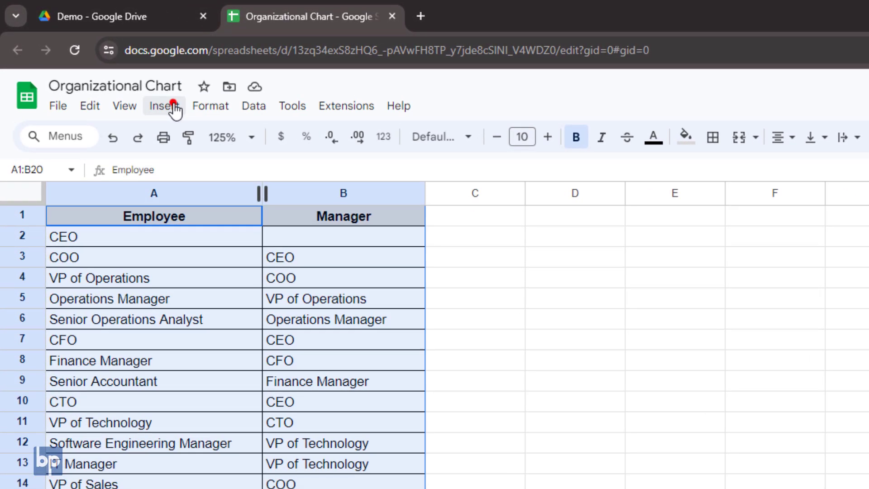
pyautogui.click(174, 108)
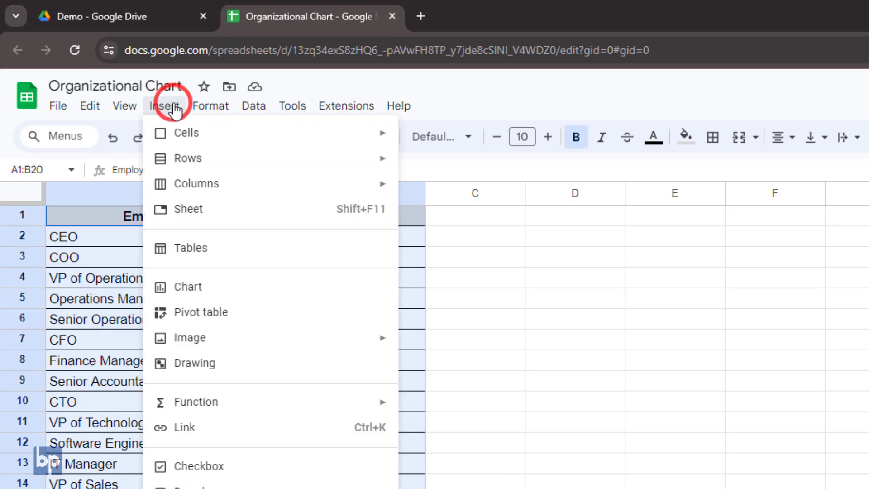
pyautogui.click(169, 288)
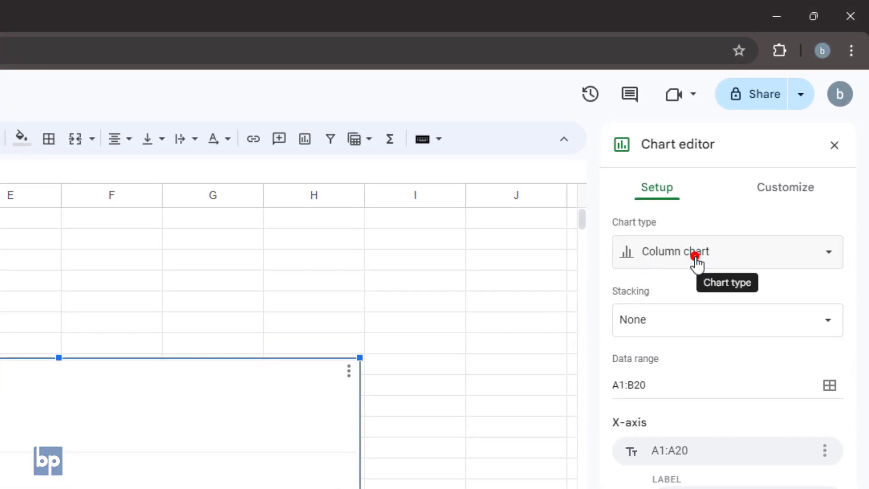
pyautogui.click(696, 258)
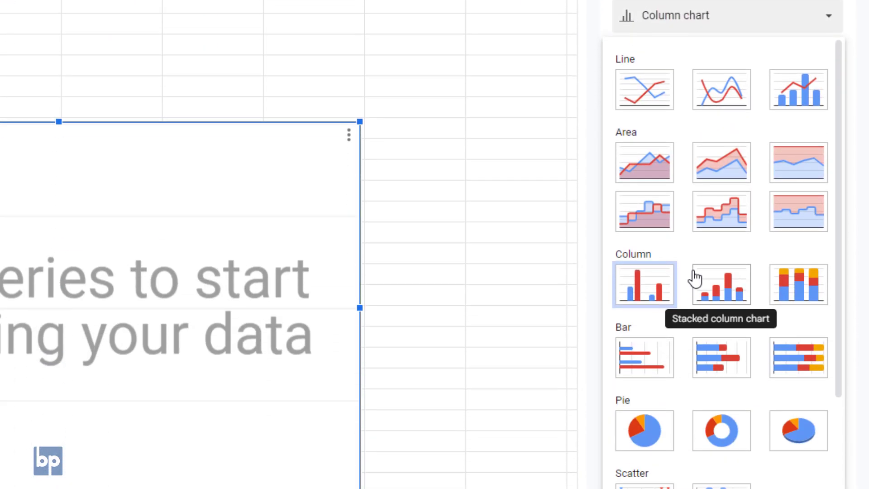
pyautogui.scroll(-5, 696, 135)
pyautogui.scroll(-1, 696, 135)
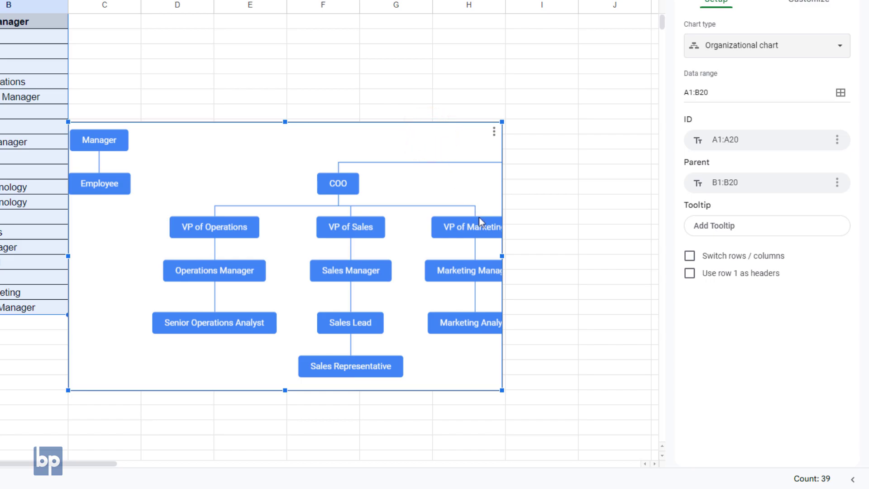
# Step: Use row 1 as headers, then shift the org chart left and widen it to fit the CTO branch
pyautogui.moveTo(526, 251); pyautogui.dragTo(642, 249)
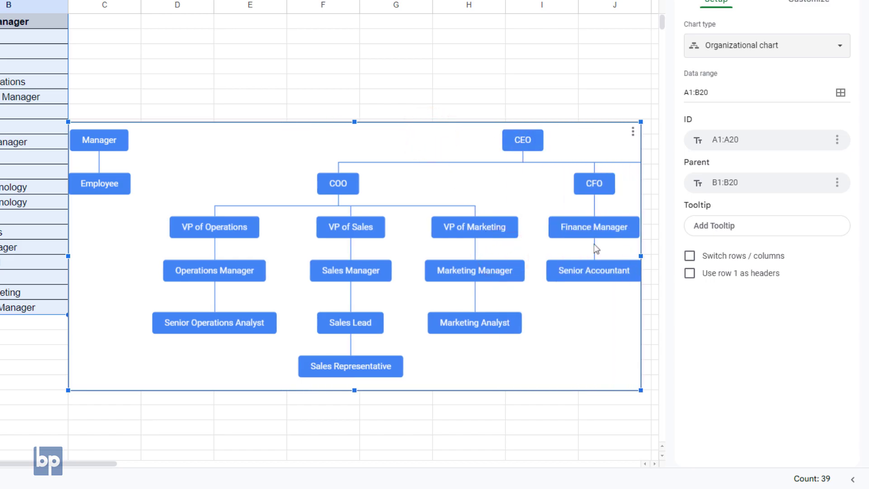
pyautogui.click(693, 275)
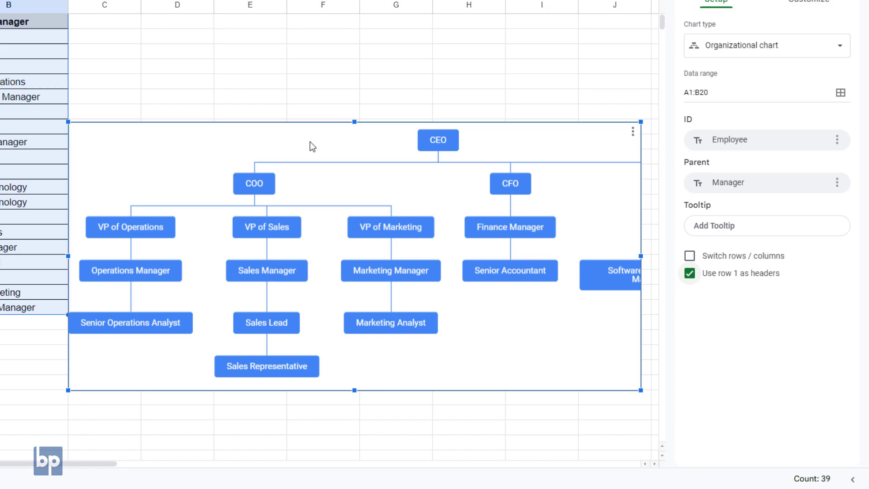
pyautogui.moveTo(327, 150); pyautogui.dragTo(254, 147)
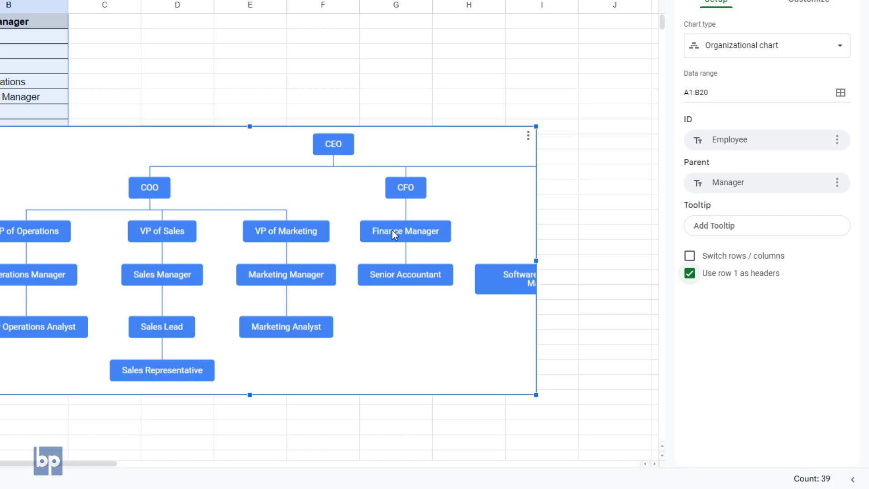
pyautogui.moveTo(536, 260); pyautogui.dragTo(686, 273)
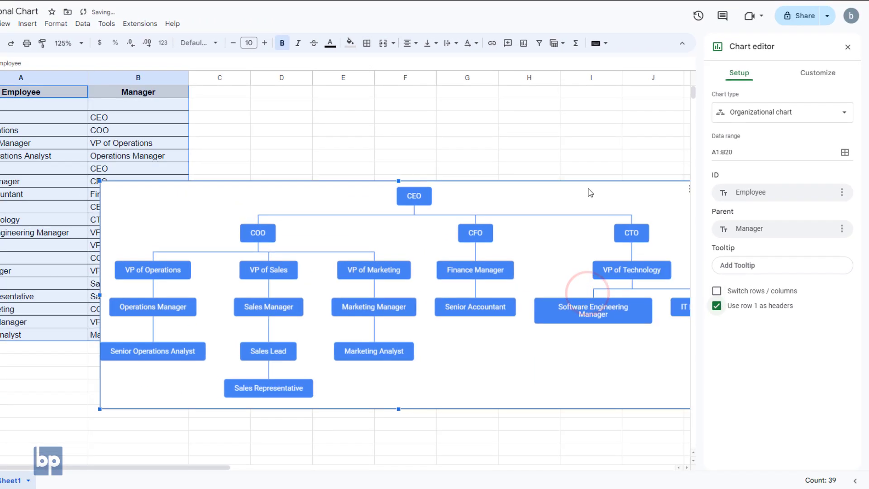
pyautogui.moveTo(588, 189); pyautogui.dragTo(498, 201)
pyautogui.moveTo(606, 308); pyautogui.dragTo(607, 306)
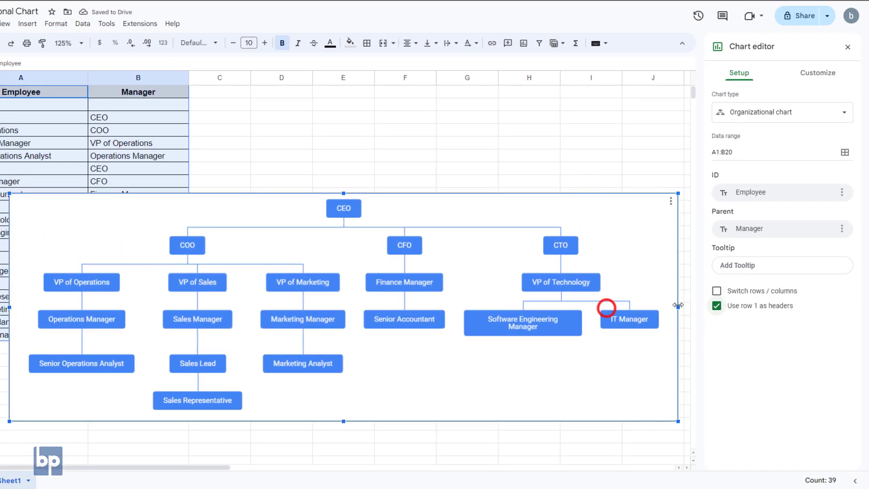
pyautogui.click(517, 209)
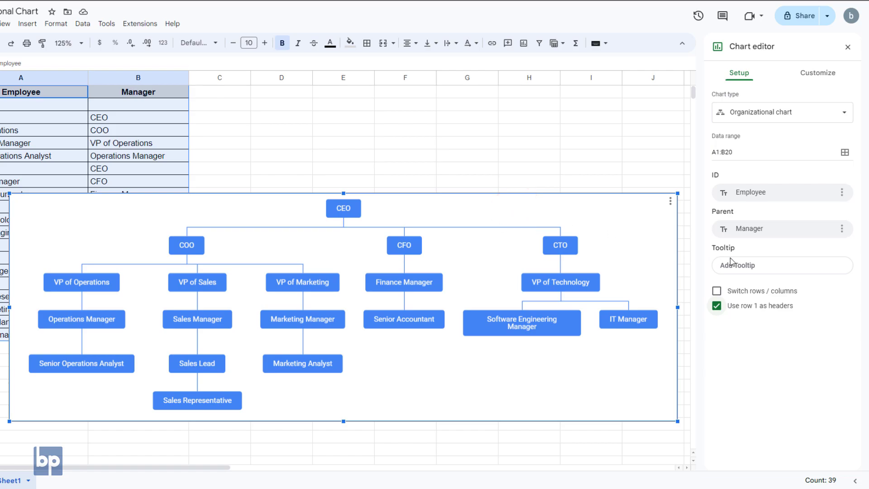
# Step: Try large and small node sizes in the Org settings, leaving nodes at medium
pyautogui.click(809, 75)
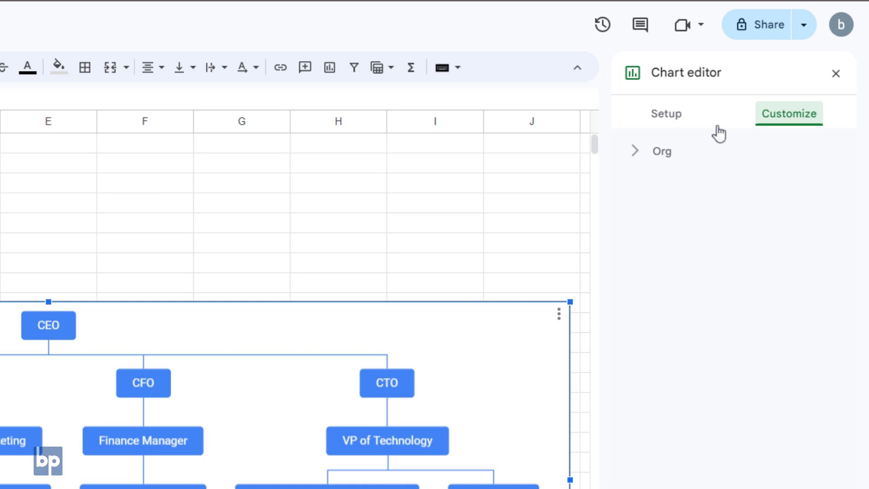
pyautogui.click(635, 154)
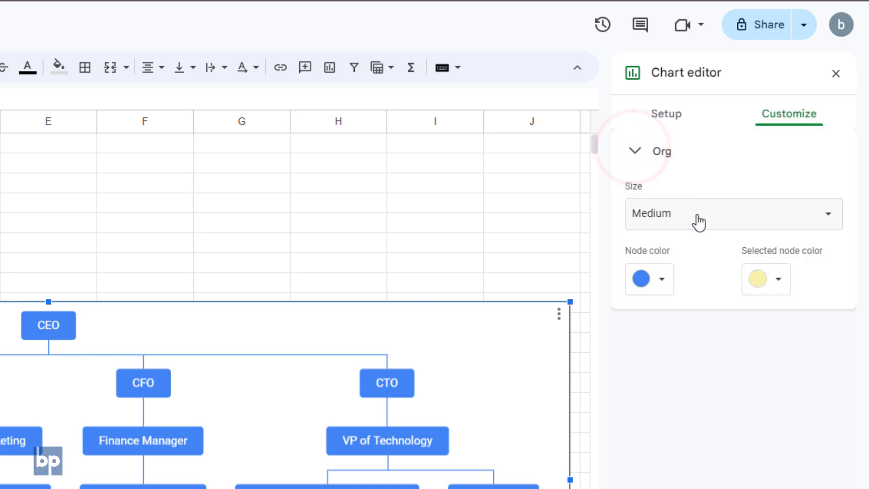
pyautogui.click(697, 216)
pyautogui.click(692, 234)
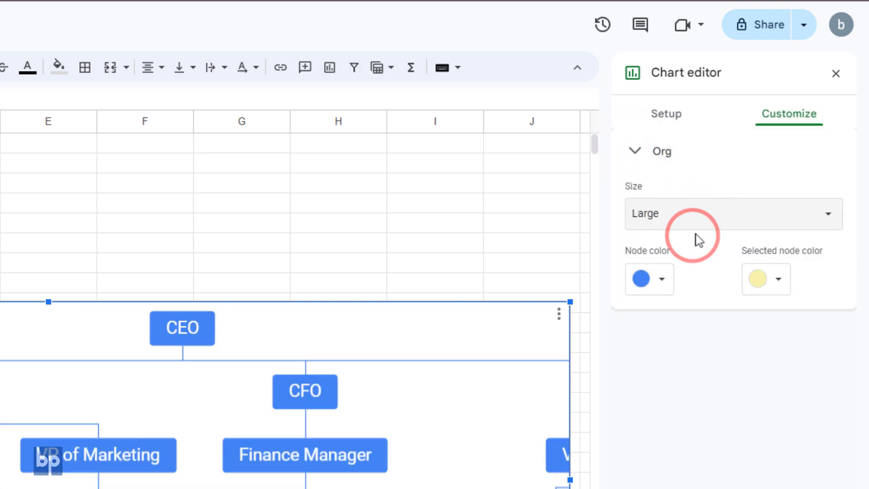
pyautogui.click(729, 206)
pyautogui.click(695, 163)
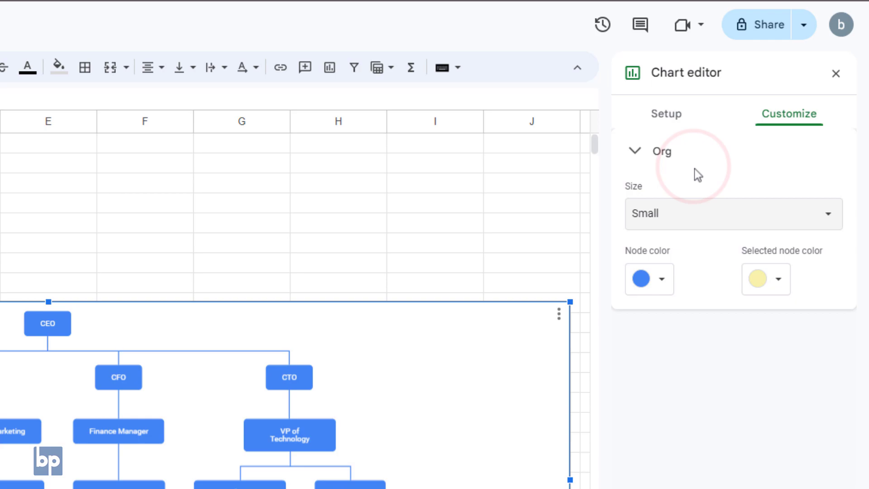
pyautogui.click(714, 211)
pyautogui.click(692, 238)
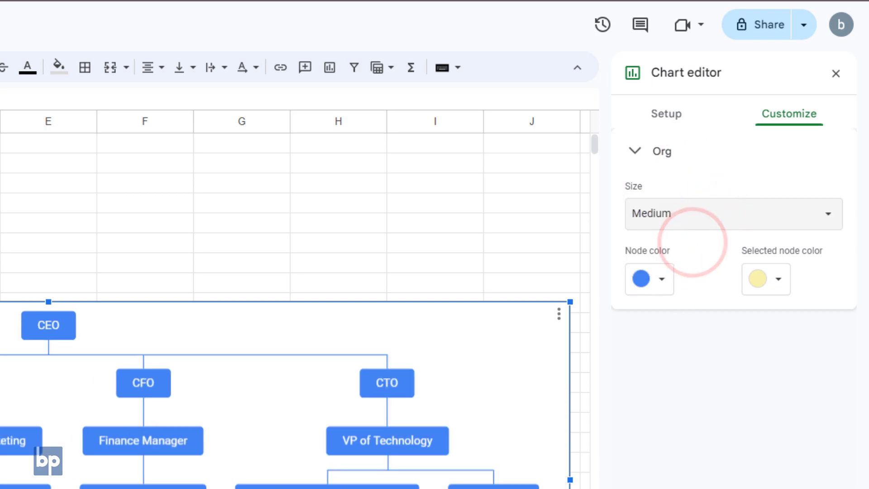
# Step: Set the node colour to dark purple and check how selected nodes highlight
pyautogui.click(661, 285)
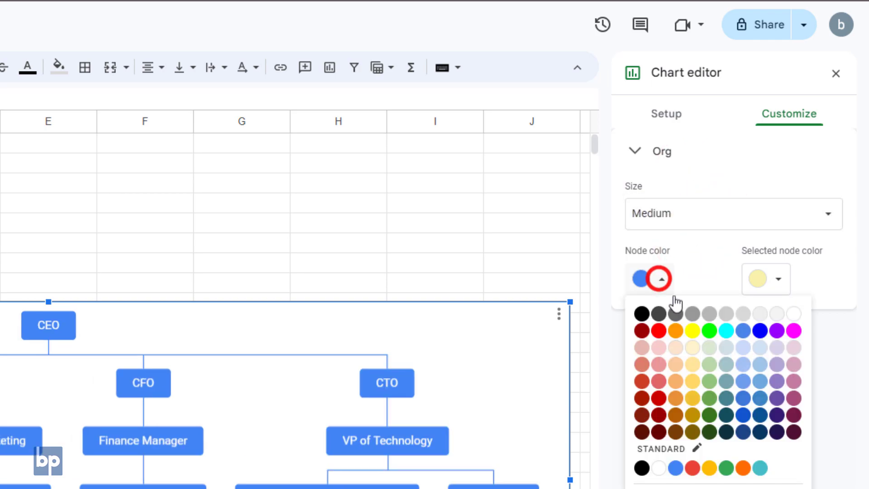
pyautogui.click(779, 417)
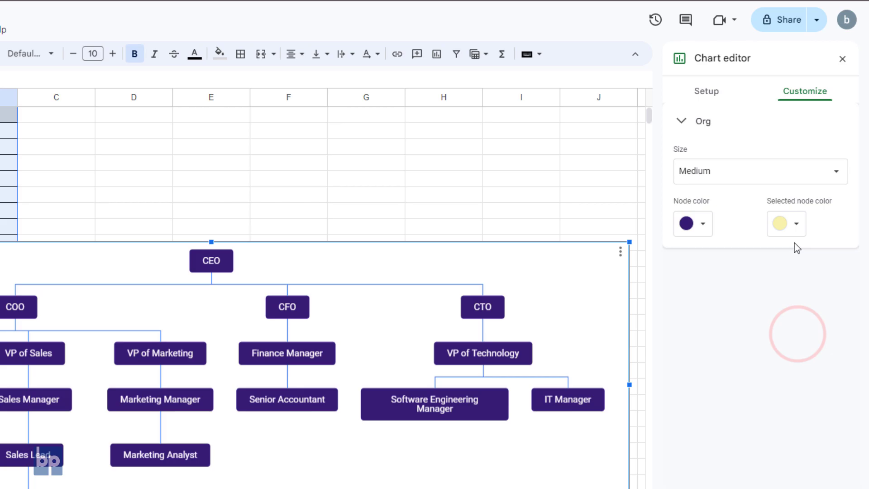
pyautogui.click(380, 340)
pyautogui.click(485, 340)
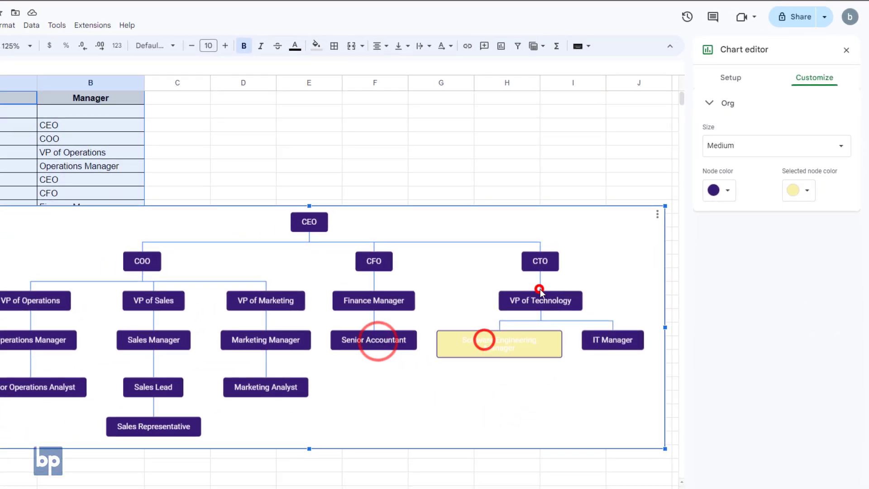
pyautogui.click(545, 300)
# Step: Set the selected-node colour to blue and test it on several nodes
pyautogui.click(798, 191)
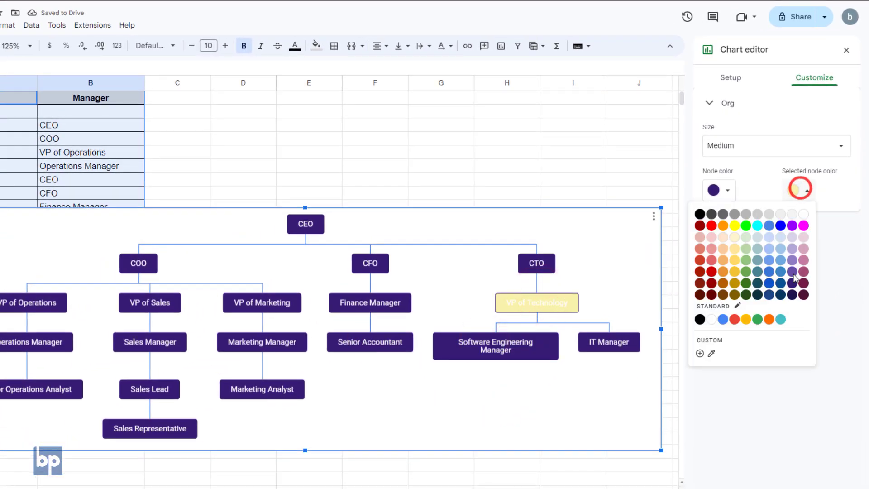
pyautogui.click(793, 274)
pyautogui.click(806, 191)
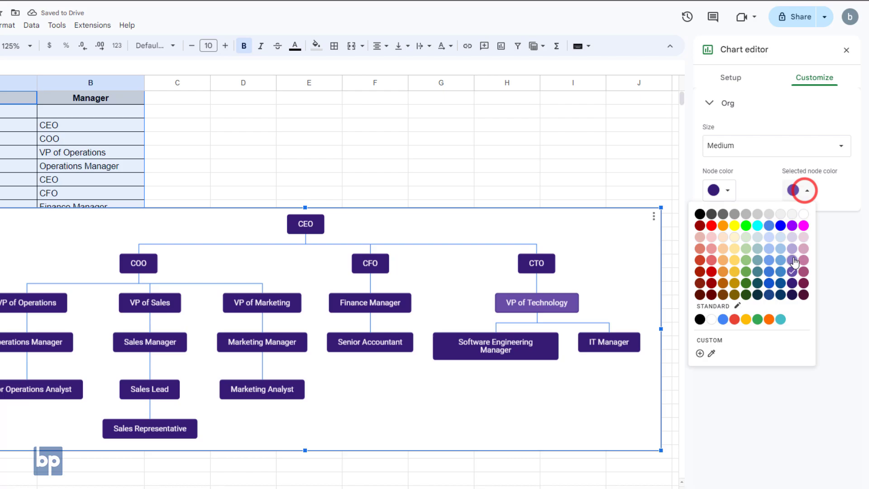
pyautogui.click(780, 272)
pyautogui.click(593, 396)
pyautogui.click(508, 342)
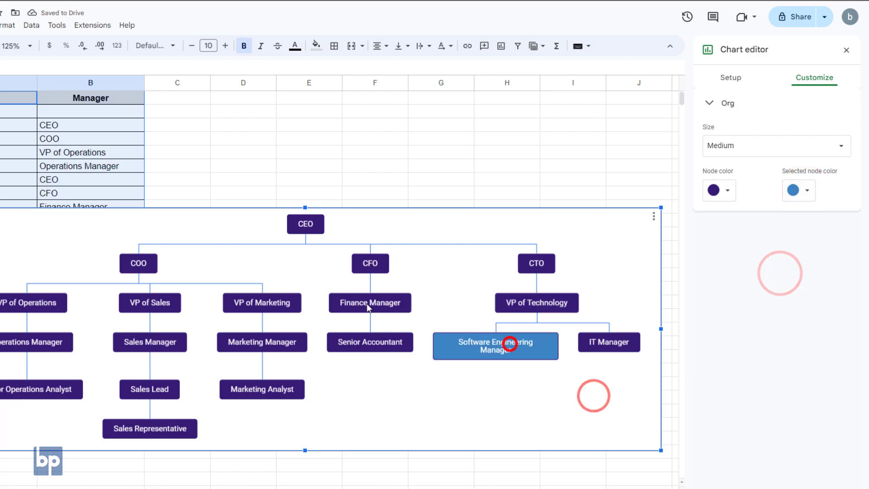
pyautogui.click(369, 300)
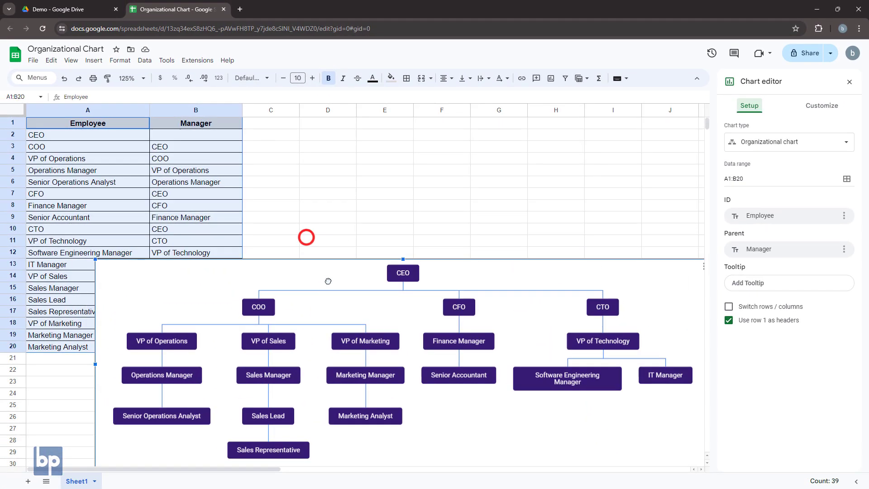
# Step: Move the org chart up so it no longer covers the table's last rows
pyautogui.scroll(-1, 254, 195)
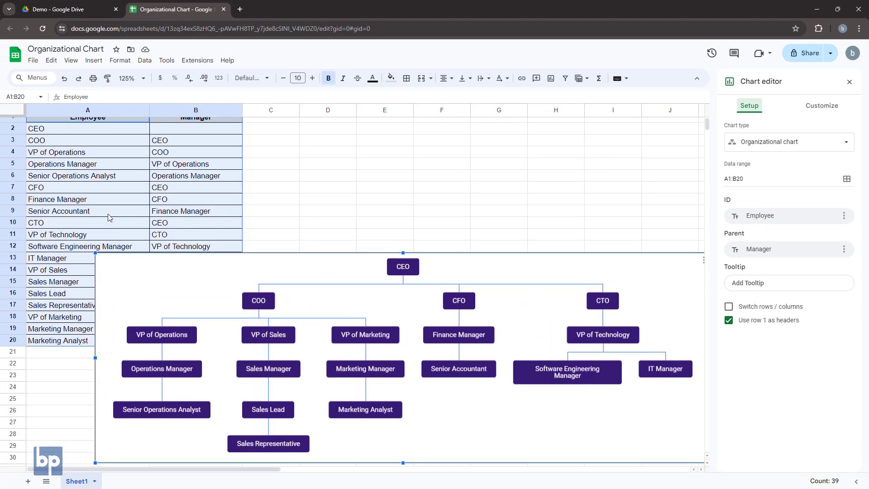
pyautogui.click(534, 343)
pyautogui.scroll(-1, 233, 203)
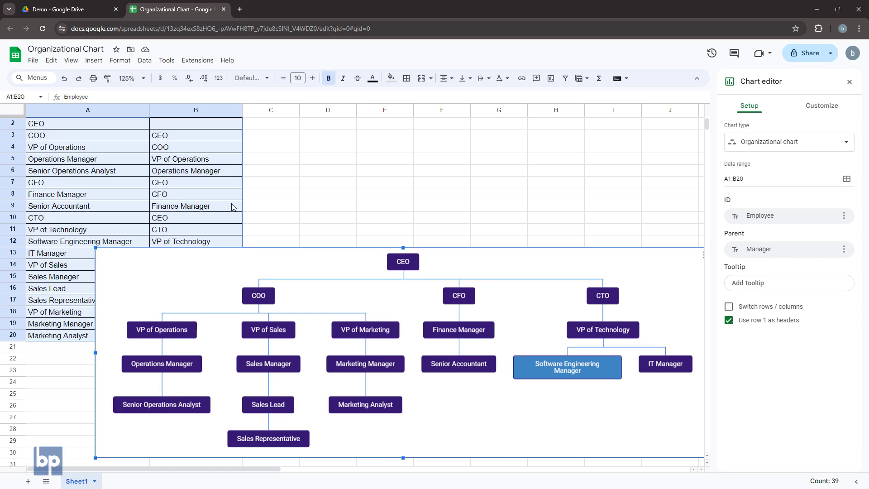
pyautogui.moveTo(184, 257); pyautogui.dragTo(242, 135)
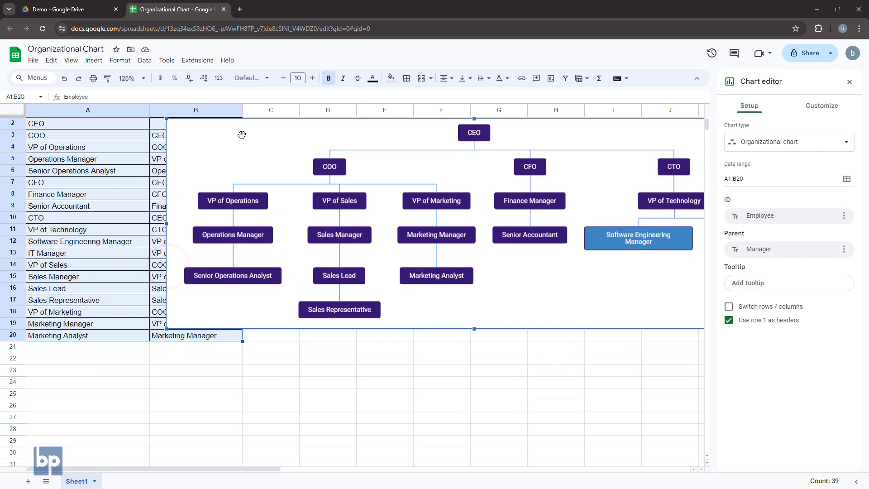
# Step: Add Software Engineer in A21 with manager formula =A12 in B21
pyautogui.click(71, 348)
pyautogui.write('Software Engineer')
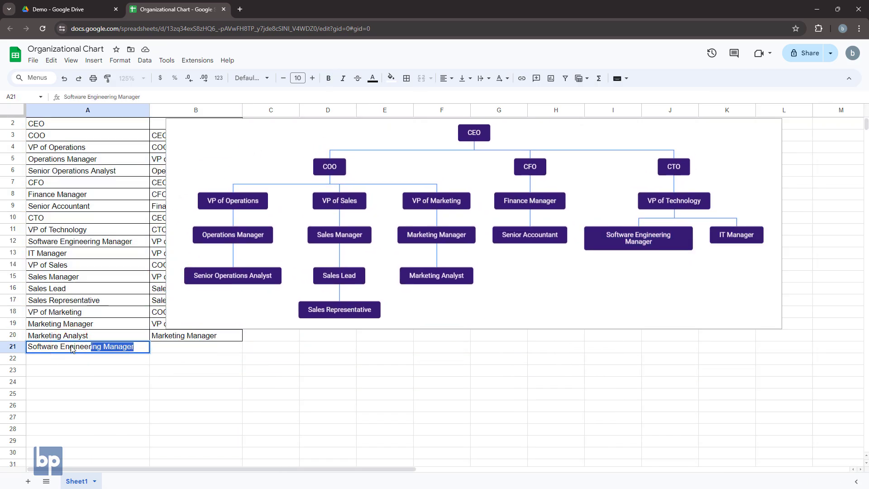
pyautogui.press('BackSpace')
pyautogui.click(172, 346)
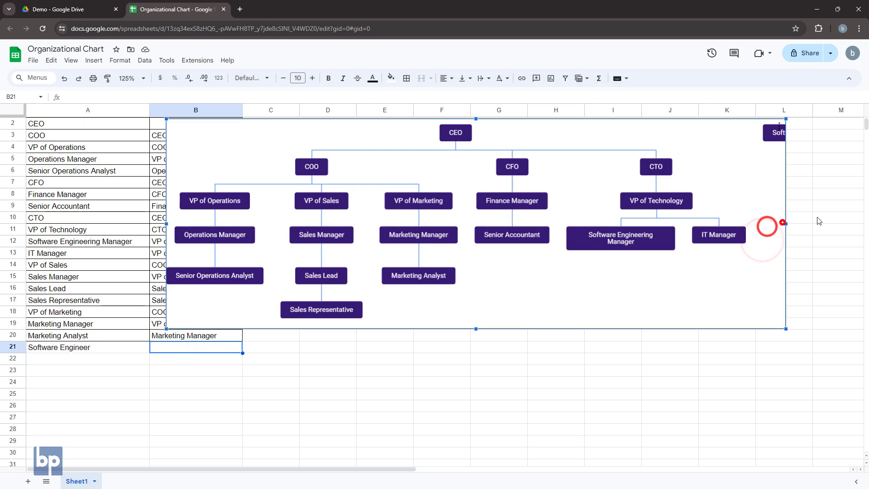
pyautogui.click(171, 348)
pyautogui.write('=')
pyautogui.click(80, 242)
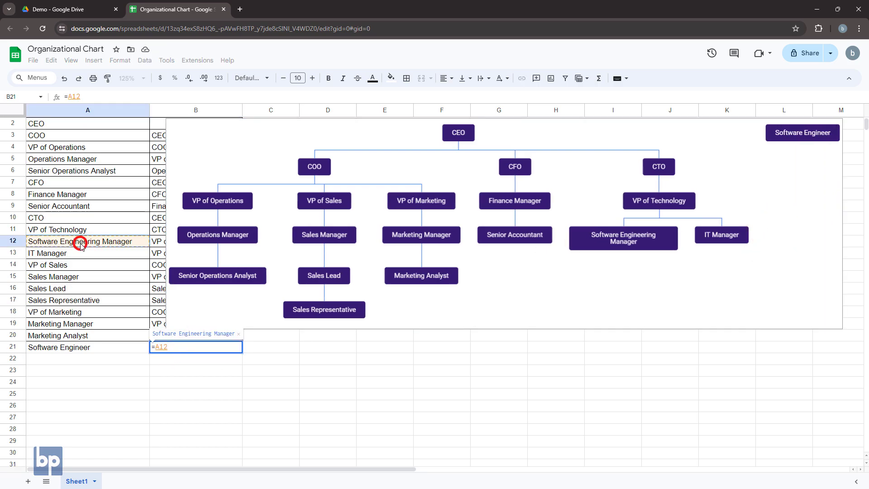
pyautogui.press('Return')
# Step: Change the chart's data range to A1:B21
pyautogui.doubleClick(690, 277)
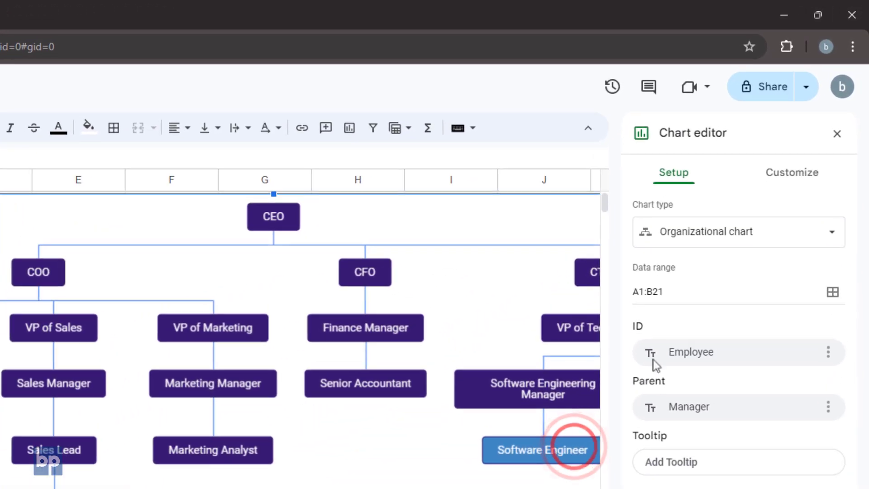
pyautogui.click(708, 295)
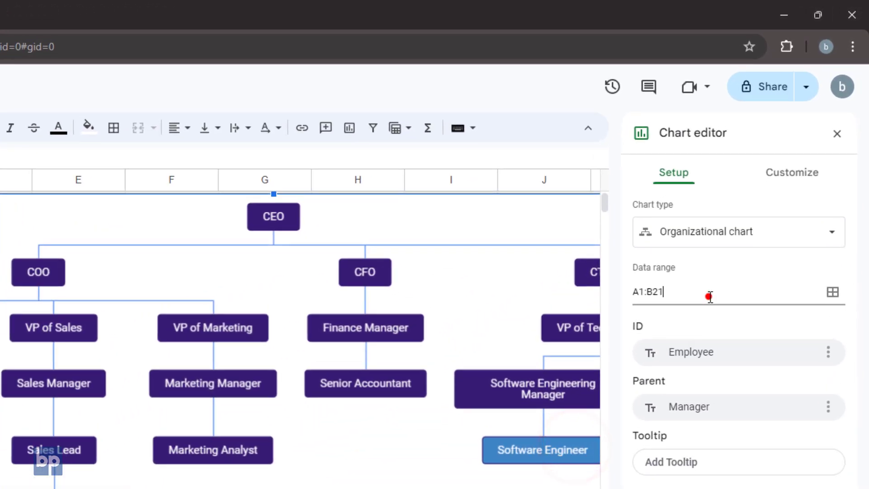
pyautogui.moveTo(708, 295); pyautogui.dragTo(657, 309)
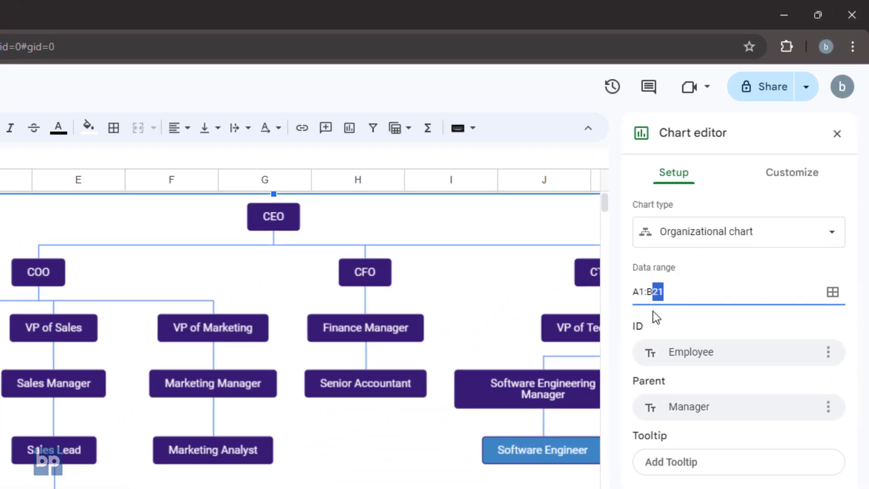
pyautogui.click(837, 134)
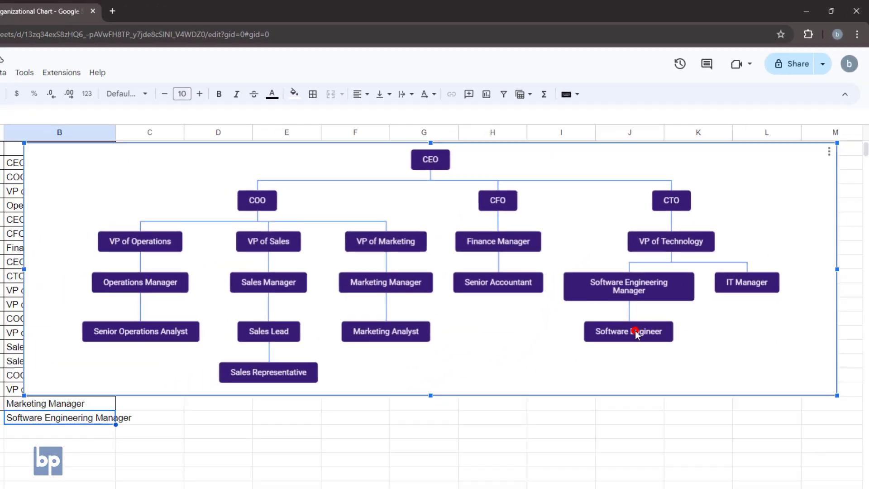
# Step: Delete row 12, the Software Engineering Manager row
pyautogui.doubleClick(636, 332)
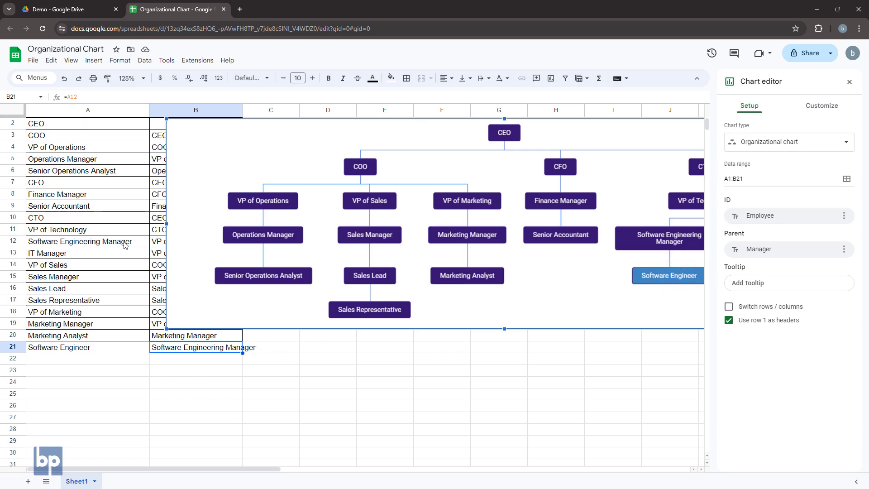
pyautogui.click(126, 245)
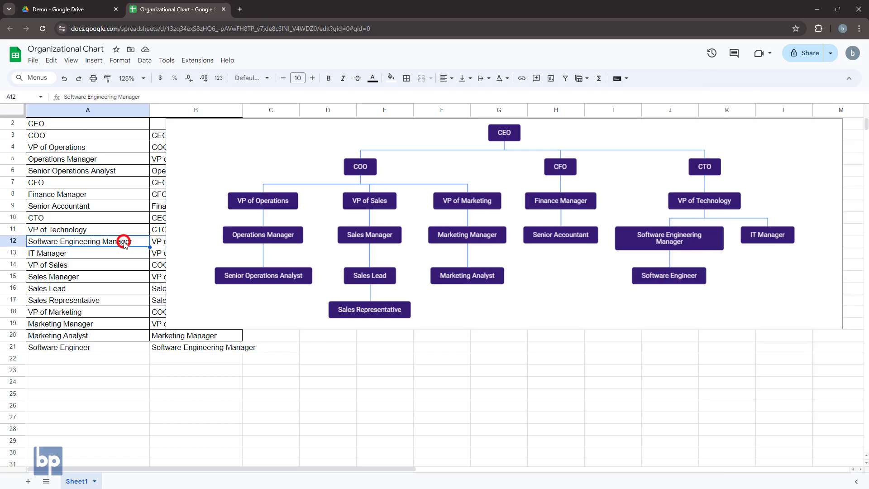
pyautogui.click(15, 241)
pyautogui.rightClick(15, 241)
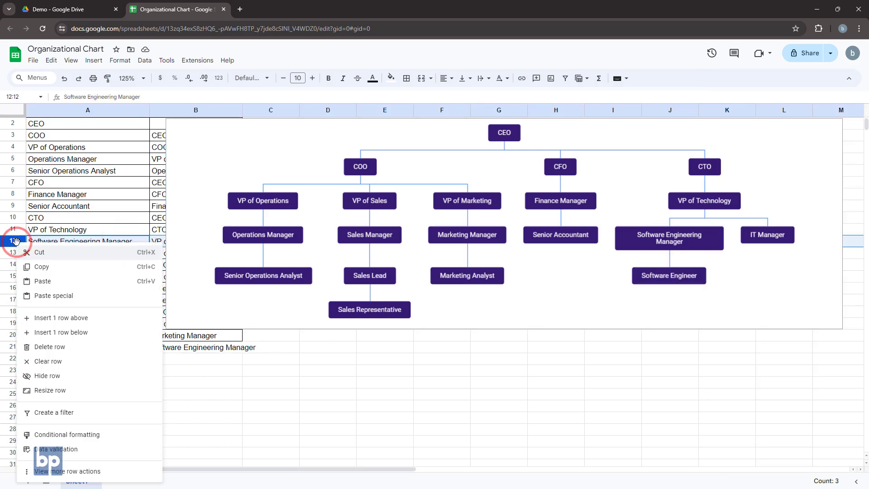
pyautogui.click(50, 348)
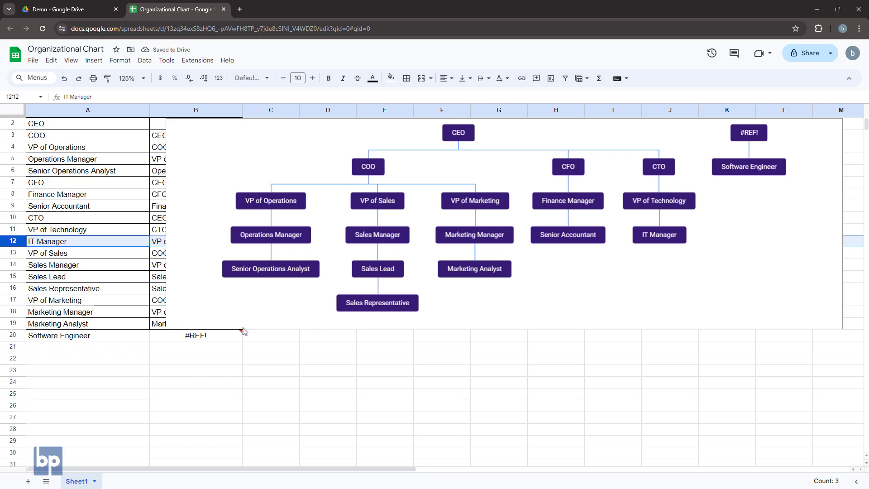
# Step: Replace the #REF! error in B20 with =A11, pointing to VP of Technology
pyautogui.click(194, 337)
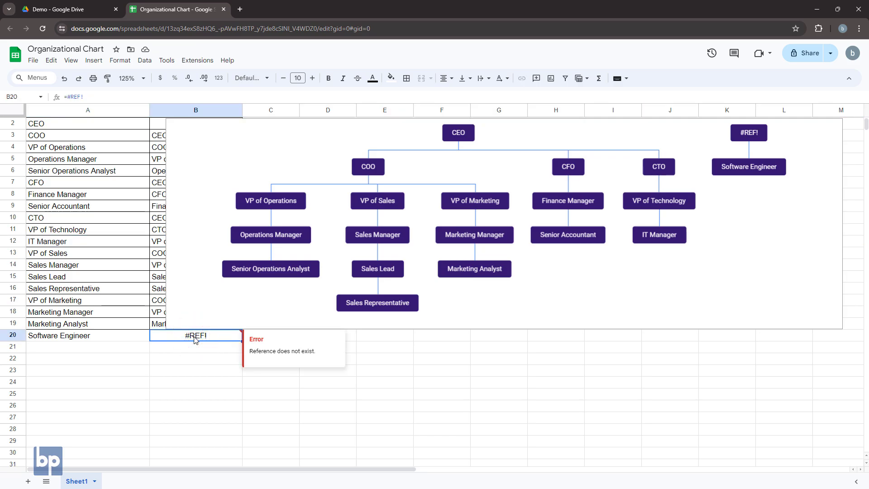
pyautogui.write('=')
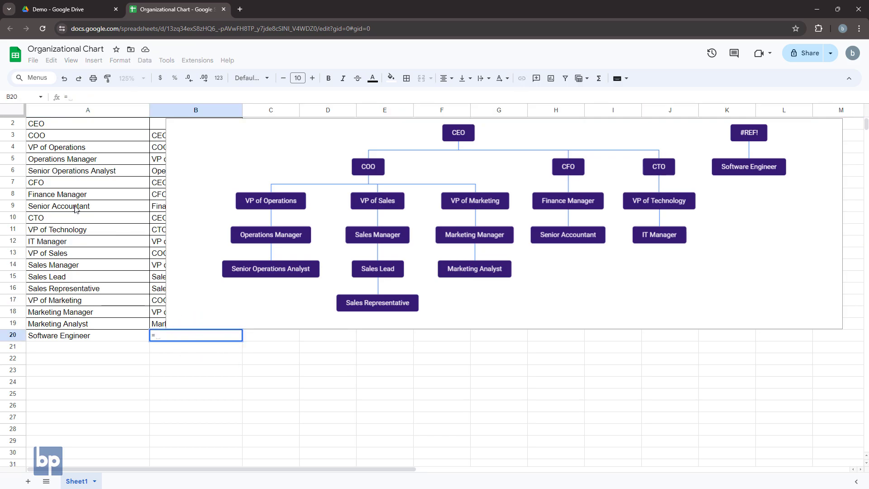
pyautogui.click(72, 229)
pyautogui.press('Return')
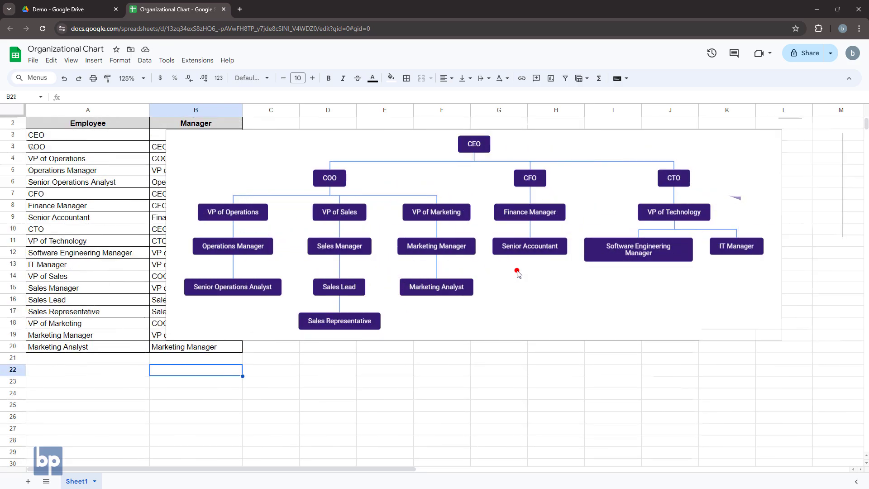
# Step: Check which columns the chart's Tooltip option can use
pyautogui.doubleClick(517, 271)
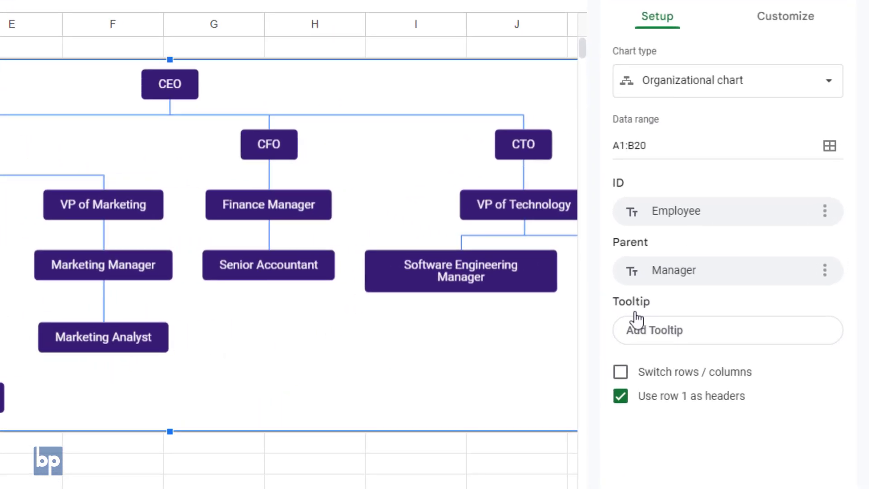
pyautogui.click(661, 331)
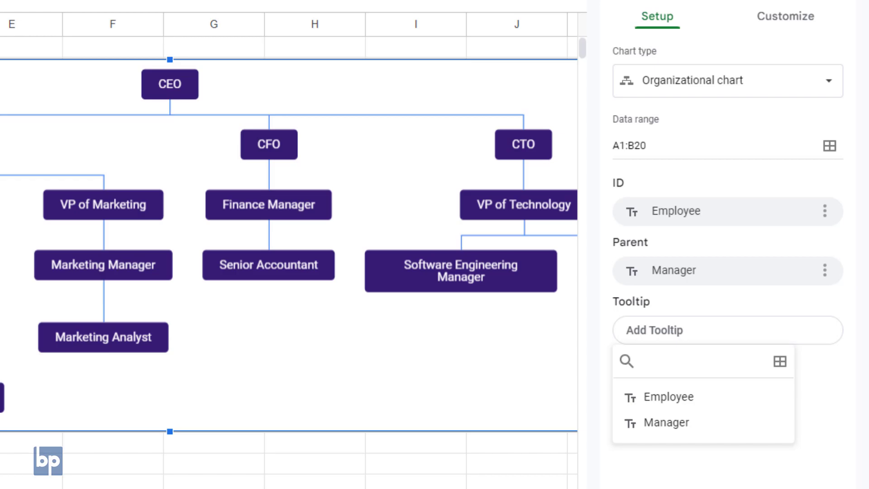
pyautogui.click(715, 481)
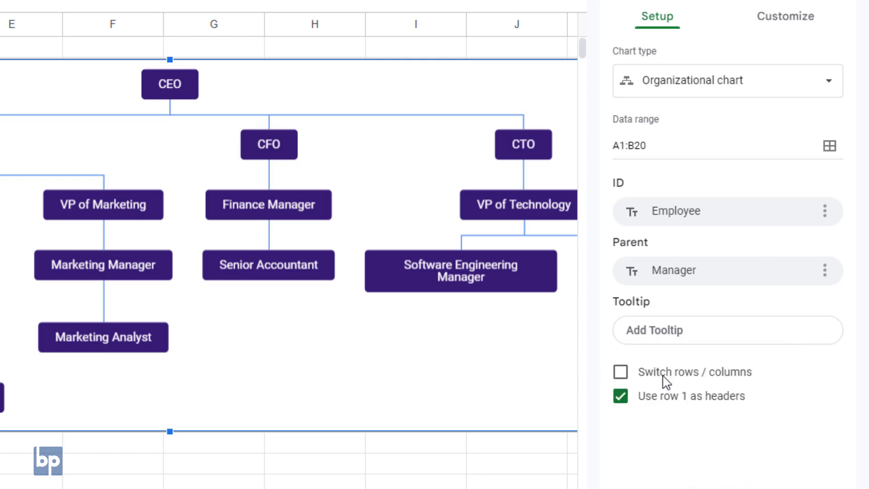
# Step: Paste the Names list into column C from C1 and type the missing name in C20
pyautogui.click(260, 122)
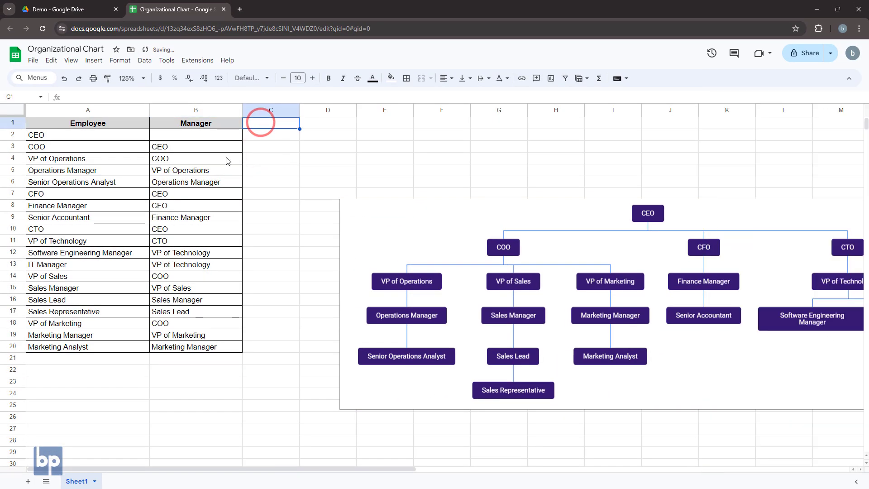
pyautogui.write('Names John Smith Sarah Johnson Michael Brown Emily Davis James Wilson David Martinez Linda Taylor Robert Anderson Jessica Thomas Daniel Jackson Christopher Harris Elizabeth Clark Matthew Lewis Amanda Walker Joshua Hall Karen Allen Kevin Young Patricia Hernandez')
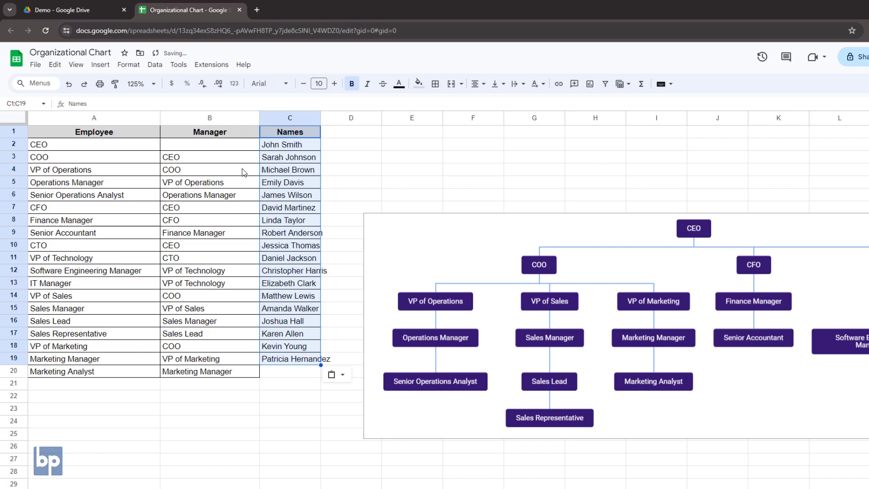
pyautogui.click(269, 369)
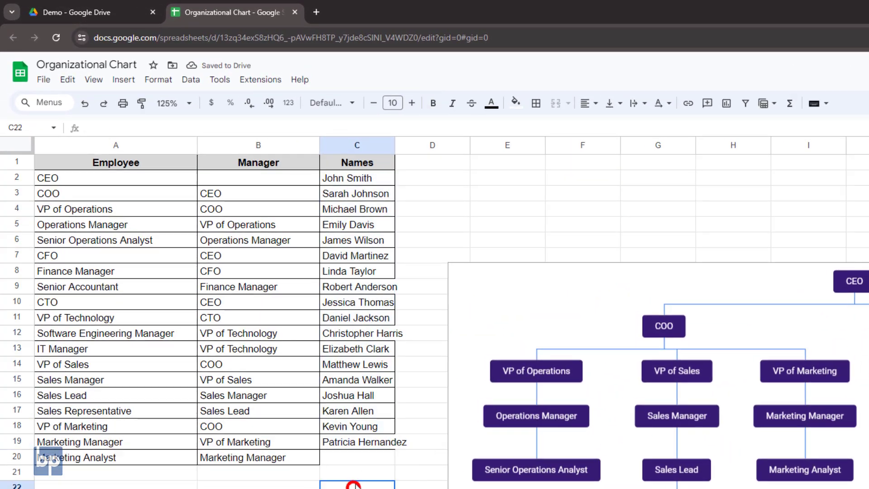
pyautogui.click(355, 457)
pyautogui.write('M')
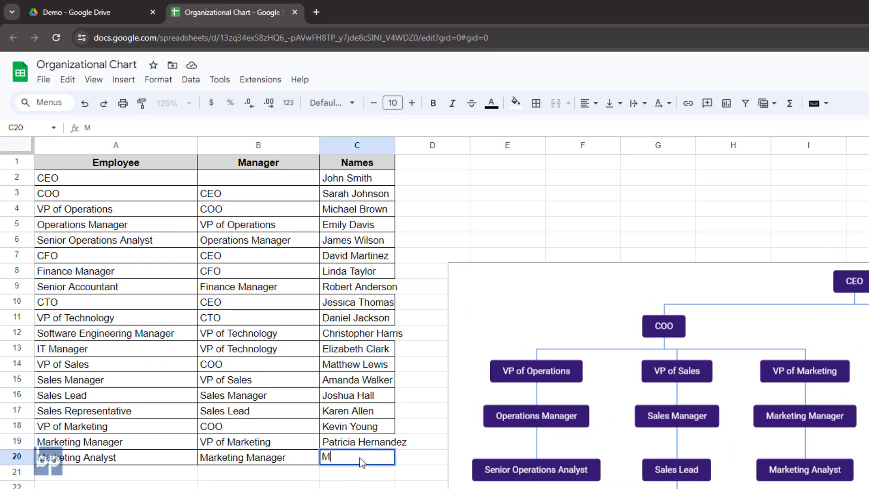
pyautogui.write('ichael Smith')
pyautogui.press('Return')
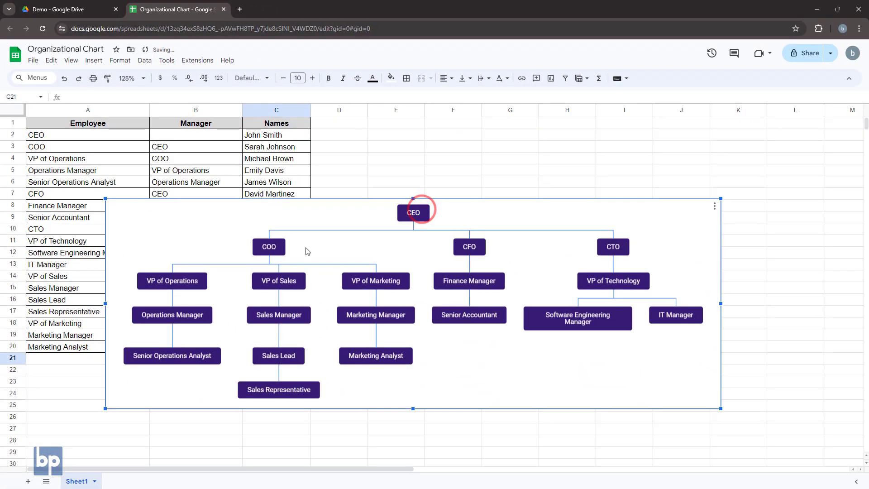
# Step: Extend the chart range to A1:C20 and use the Names column as tooltips
pyautogui.doubleClick(528, 257)
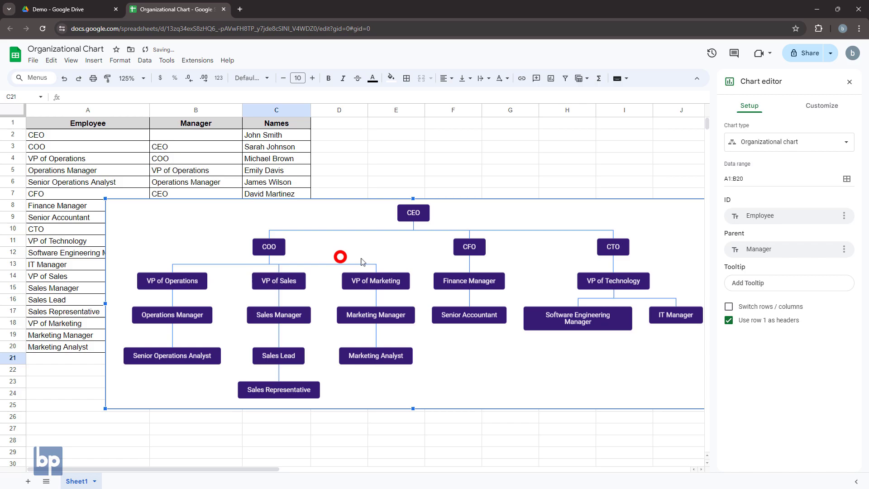
pyautogui.click(601, 229)
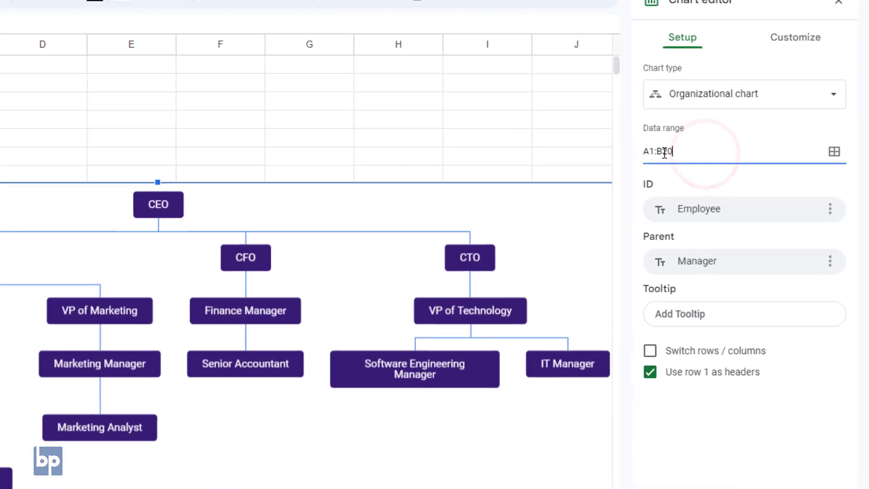
pyautogui.moveTo(722, 173); pyautogui.dragTo(718, 173)
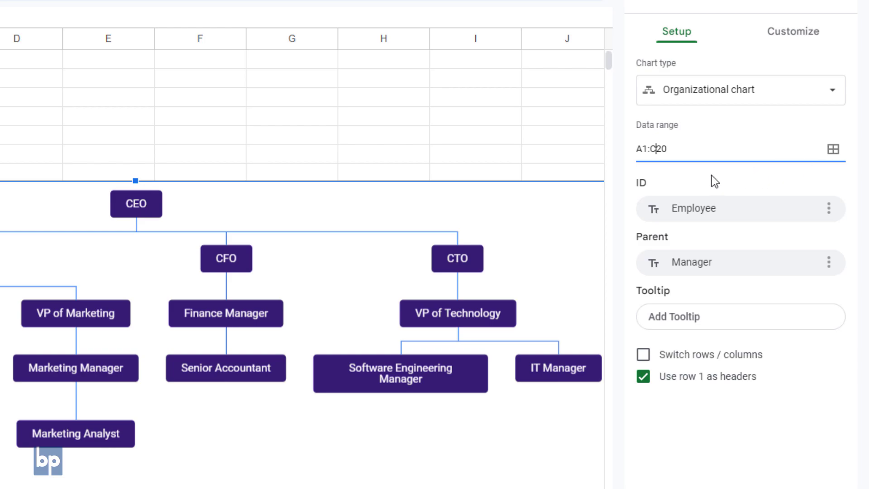
pyautogui.click(709, 308)
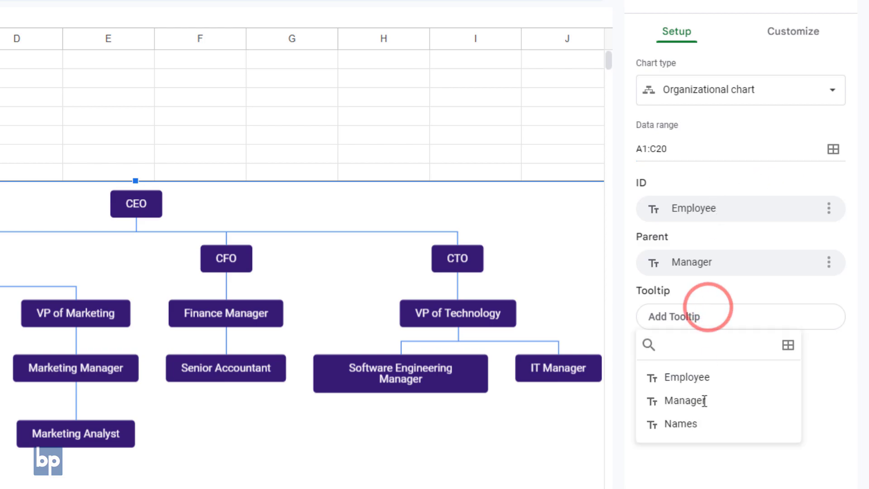
pyautogui.click(703, 425)
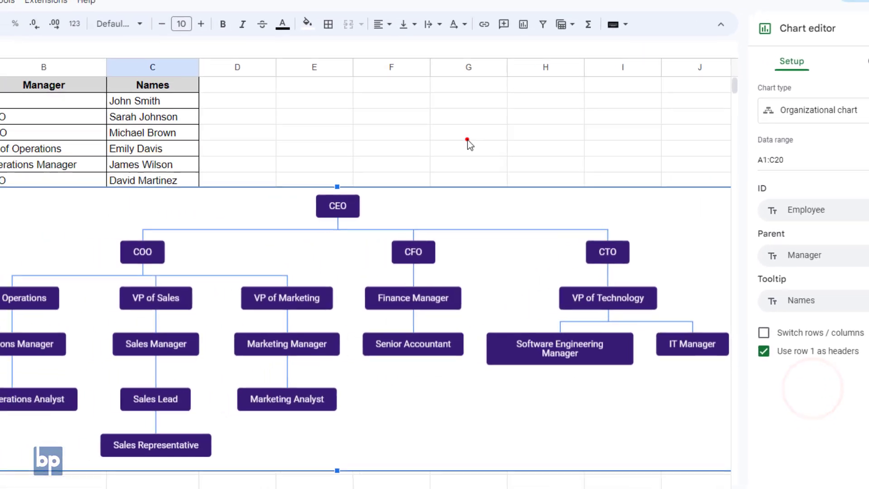
pyautogui.click(467, 139)
# Step: Check that the chart nodes show each holder's name as a tooltip
pyautogui.click(397, 206)
pyautogui.moveTo(170, 266)
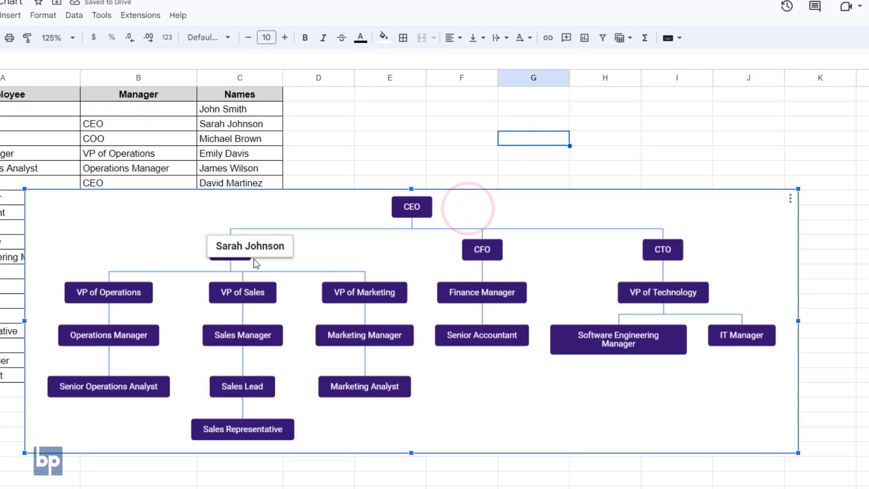
pyautogui.moveTo(136, 306)
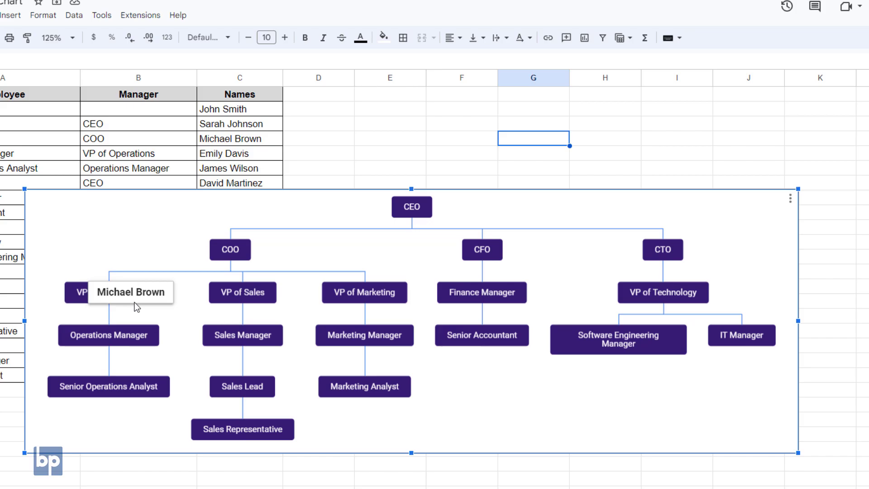
pyautogui.moveTo(90, 397)
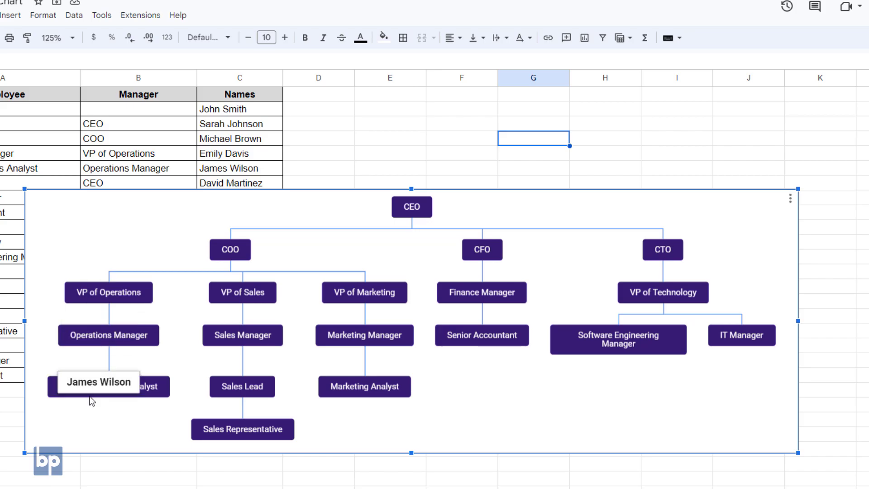
pyautogui.click(677, 479)
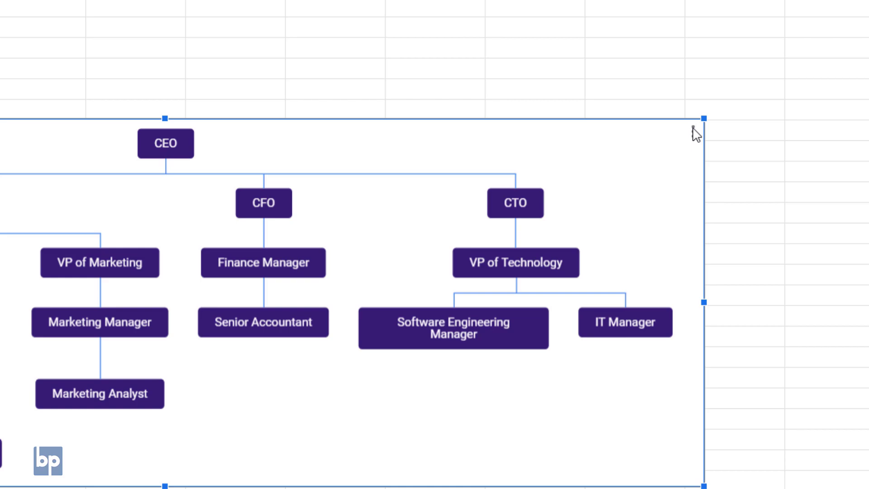
# Step: Download the org chart as a Scalable Vector Graphics (.svg) file into Downloads
pyautogui.click(693, 132)
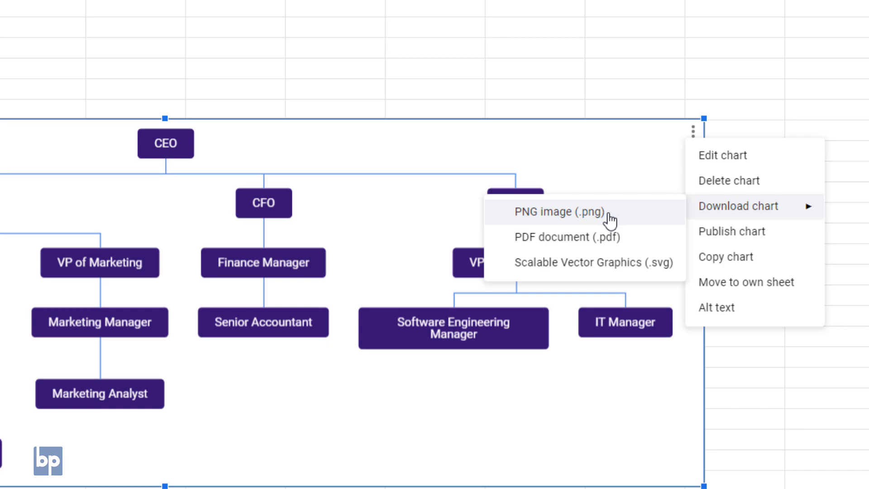
pyautogui.press('Down')
pyautogui.press('Down')
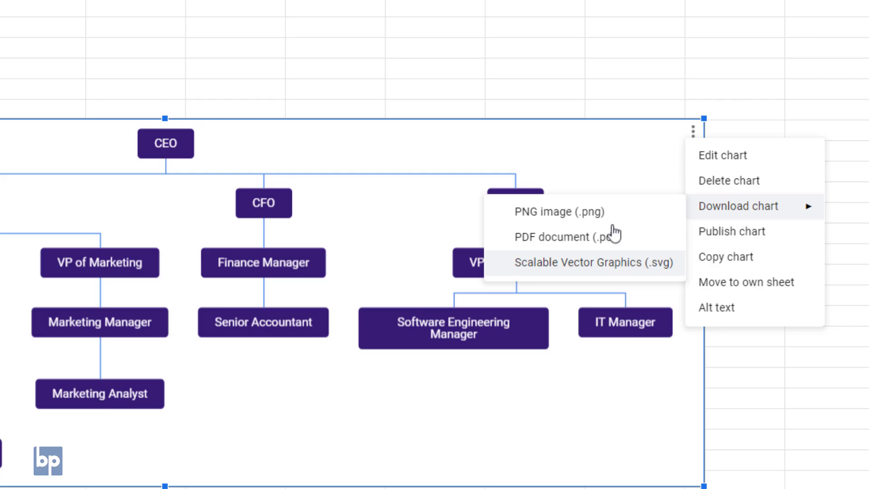
pyautogui.click(624, 268)
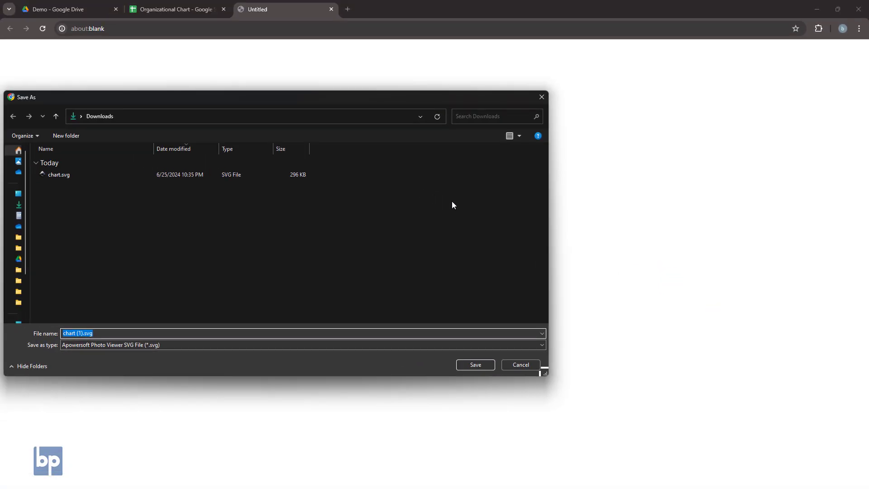
pyautogui.click(476, 365)
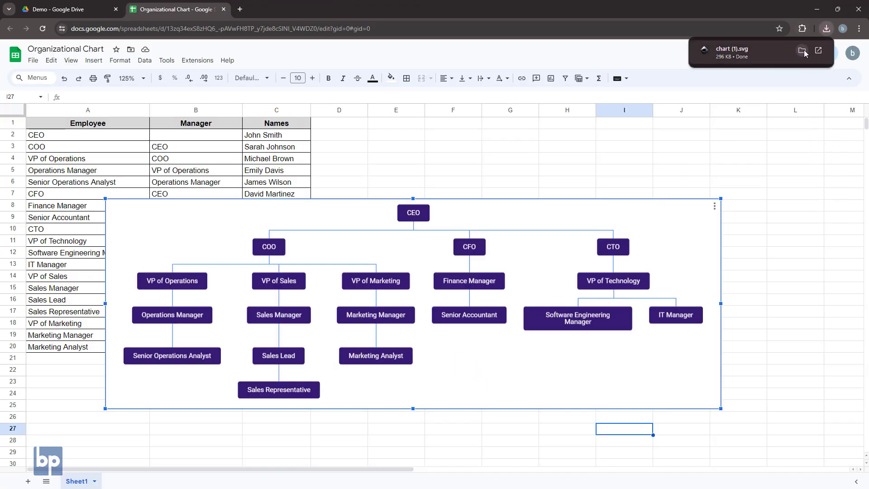
# Step: Open the downloaded chart (1).svg from its folder in Inkscape
pyautogui.click(804, 51)
pyautogui.click(119, 166)
pyautogui.doubleClick(119, 166)
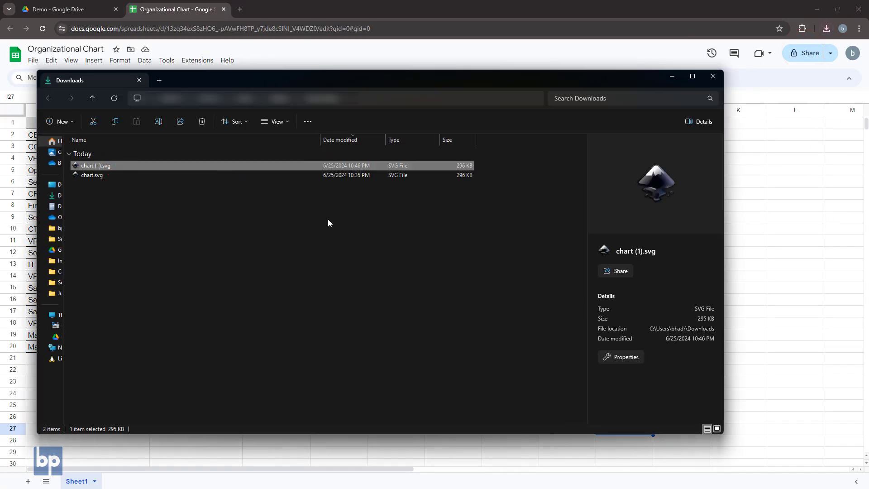
pyautogui.scroll(2, 424, 256)
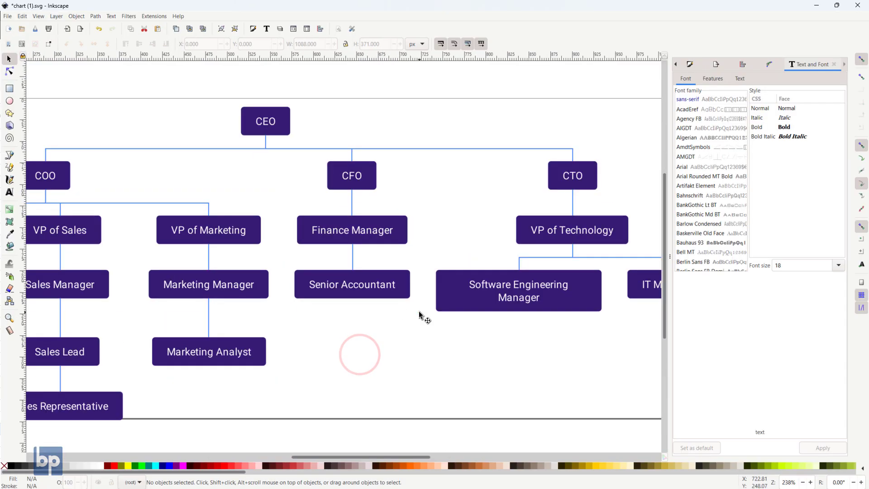
# Step: Move the Senior Accountant box lower and lengthen its connector
pyautogui.moveTo(417, 311); pyautogui.dragTo(281, 258)
pyautogui.moveTo(337, 275); pyautogui.dragTo(337, 348)
pyautogui.click(353, 272)
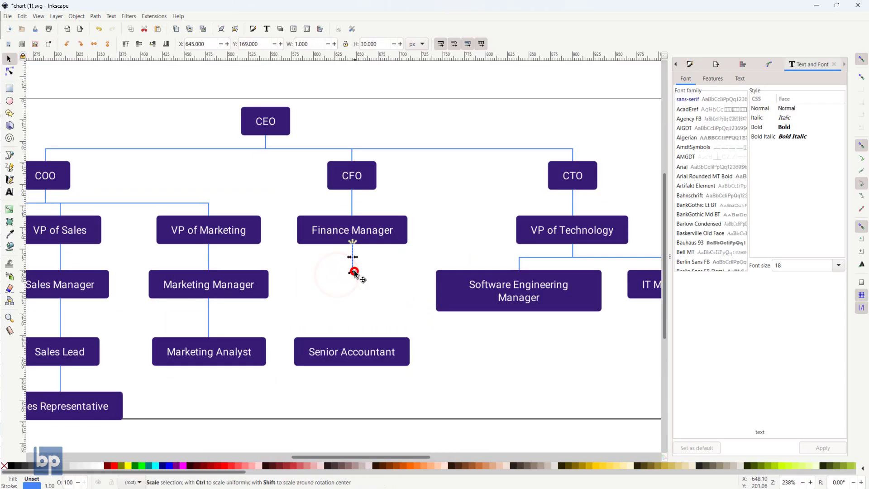
pyautogui.click(507, 349)
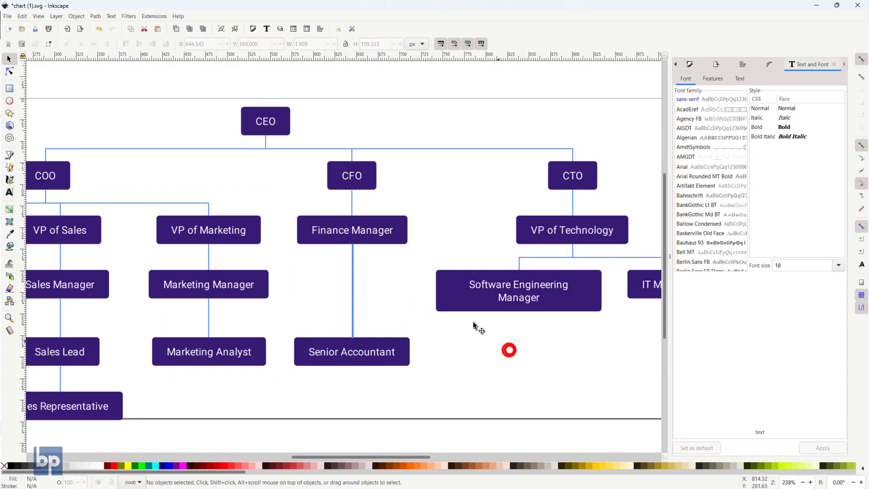
# Step: Fill the whole row of VP boxes with green
pyautogui.scroll(-2, 479, 347)
pyautogui.moveTo(93, 277); pyautogui.dragTo(586, 306)
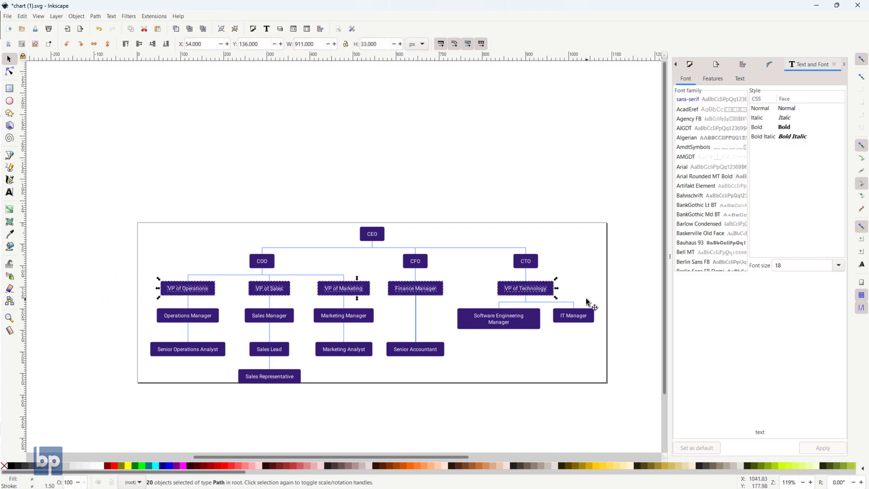
pyautogui.click(135, 466)
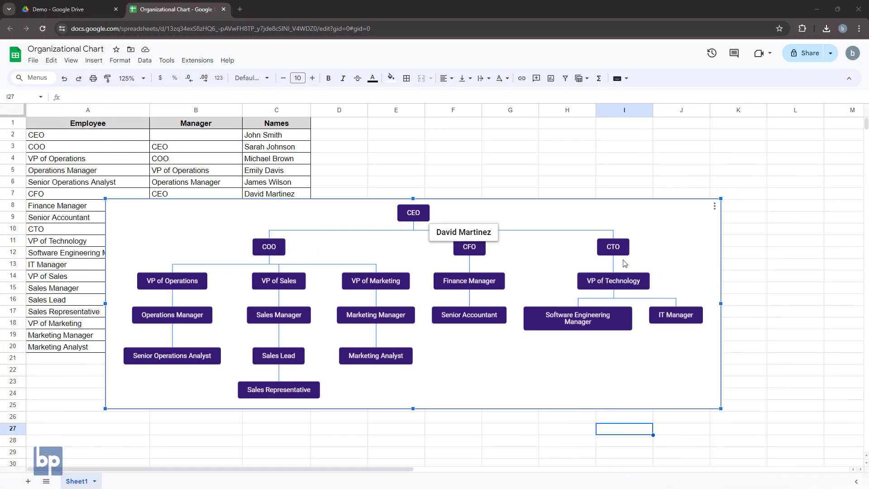
# Step: Move the org chart to start at A7 and set up publishing as an interactive link
pyautogui.doubleClick(663, 230)
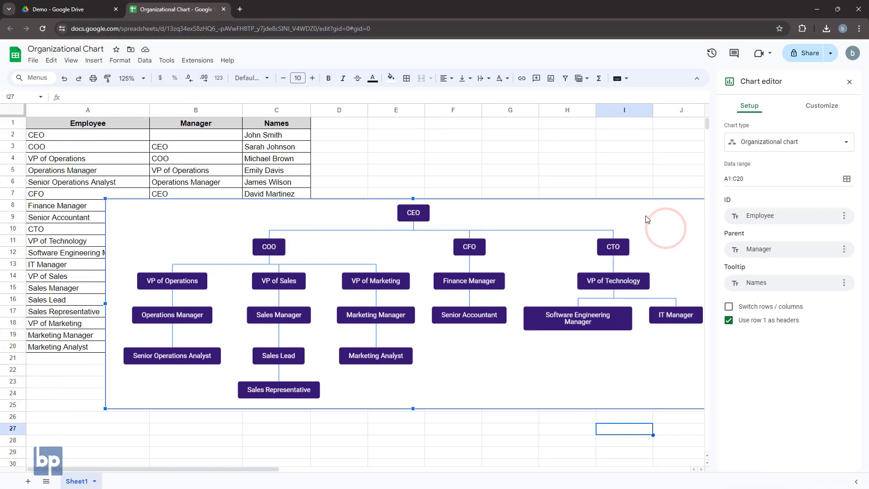
pyautogui.moveTo(646, 216); pyautogui.dragTo(547, 205)
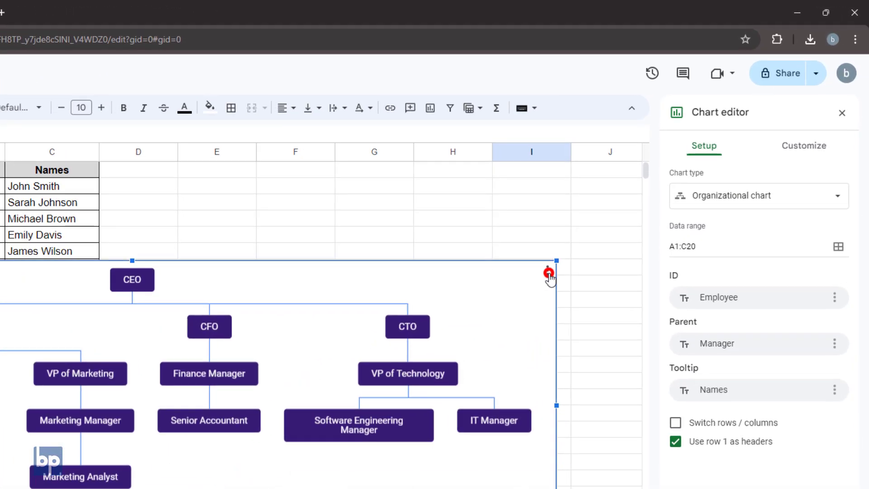
pyautogui.click(549, 273)
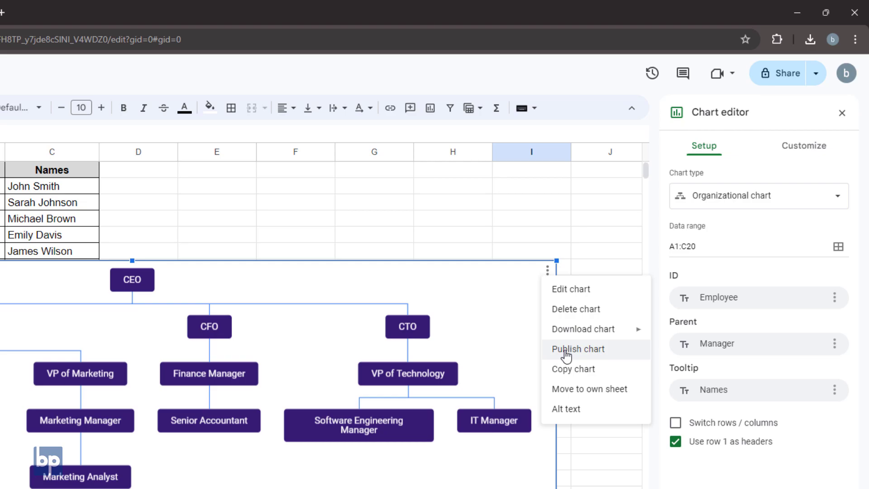
pyautogui.click(565, 349)
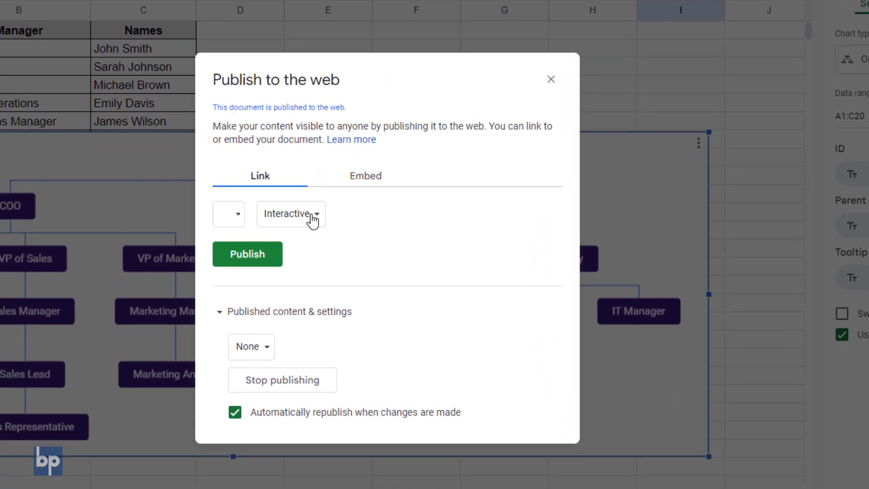
pyautogui.click(362, 177)
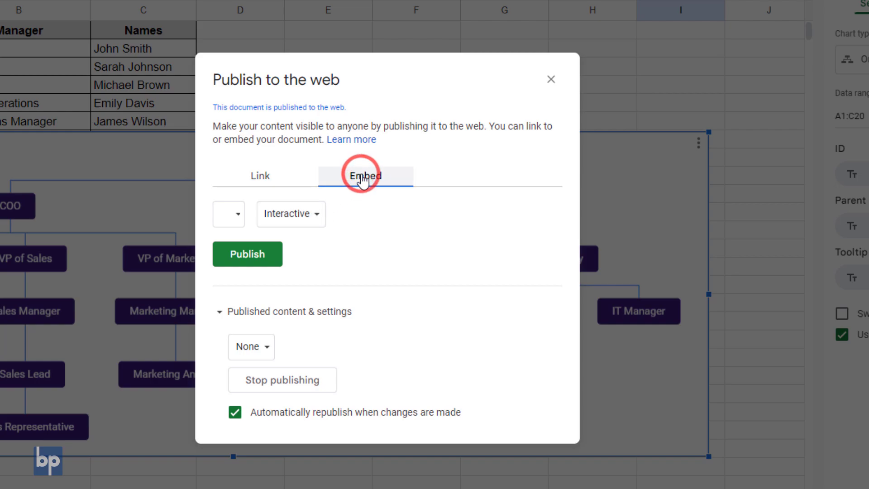
pyautogui.click(267, 178)
pyautogui.click(311, 213)
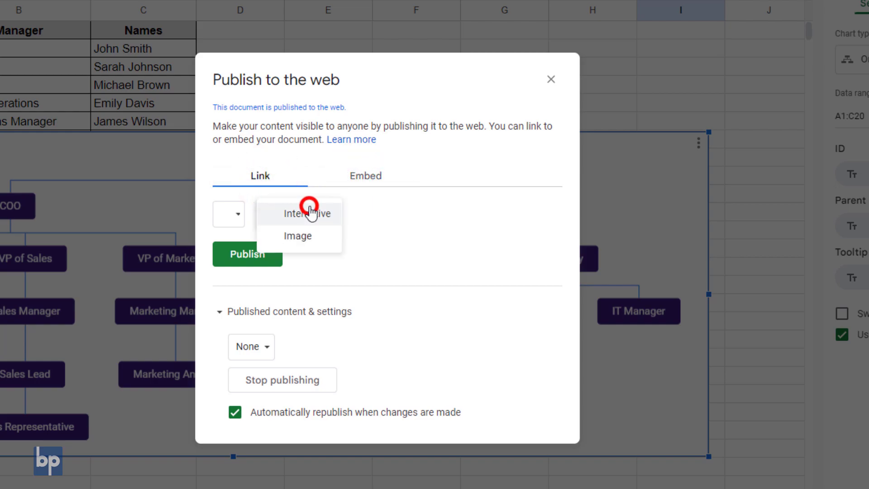
pyautogui.click(324, 215)
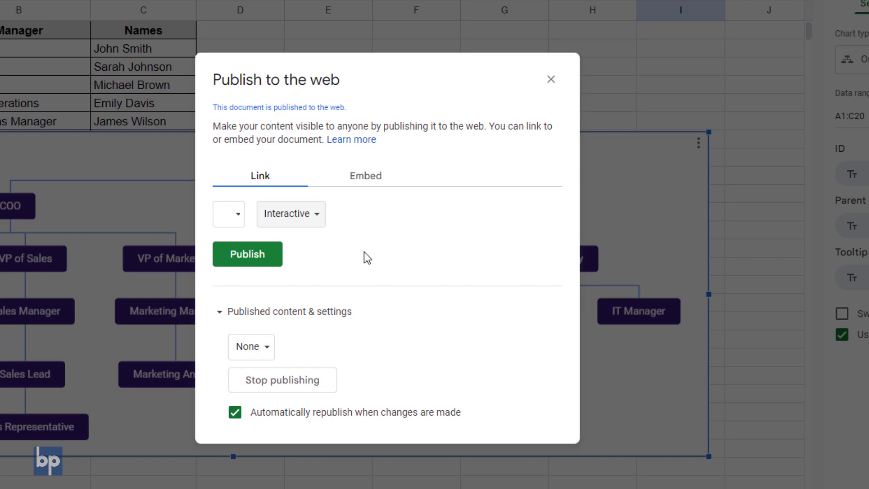
# Step: Publish the chart to the web and confirm
pyautogui.click(229, 261)
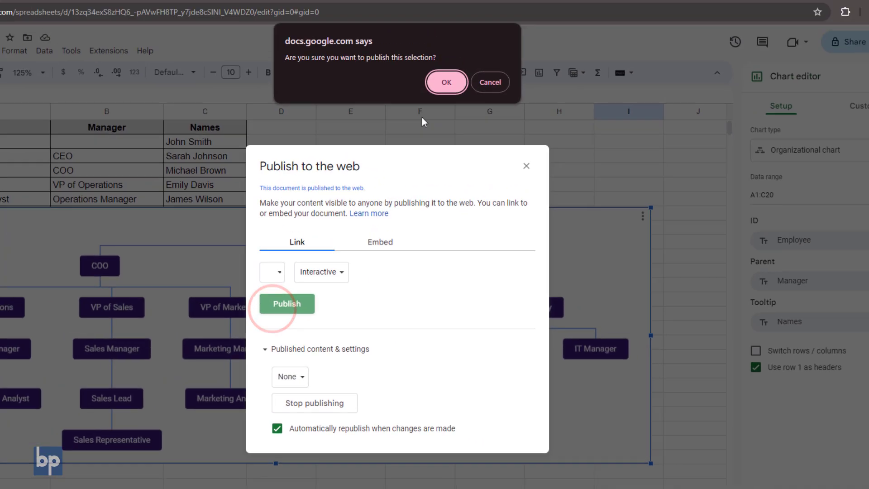
pyautogui.click(446, 100)
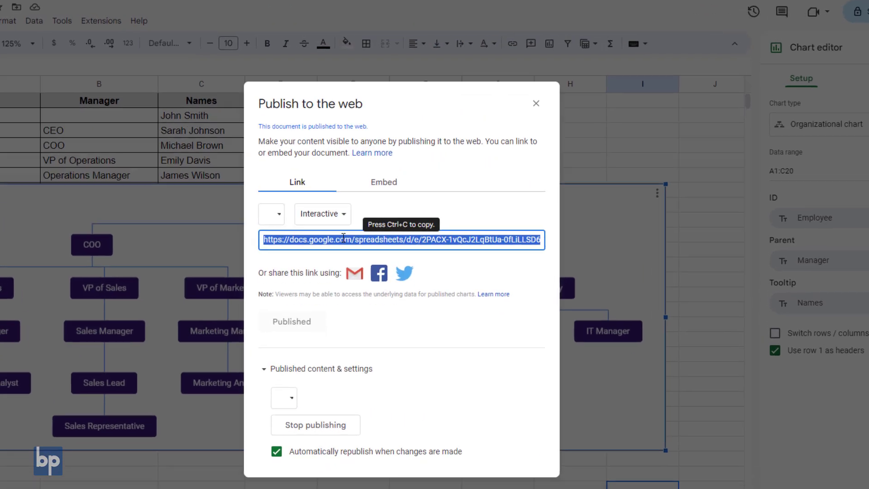
pyautogui.click(384, 182)
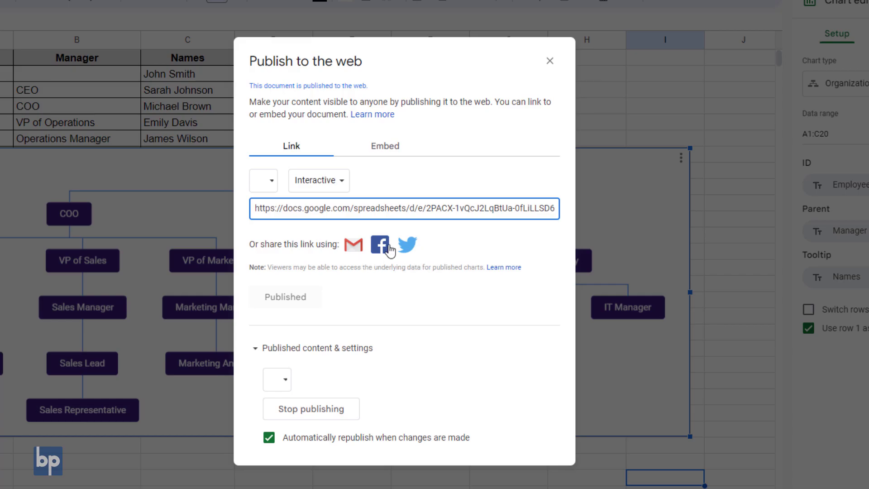
# Step: Copy the published link and load it in a new Incognito window
pyautogui.click(330, 208)
pyautogui.hotkey('ctrl', 'c')
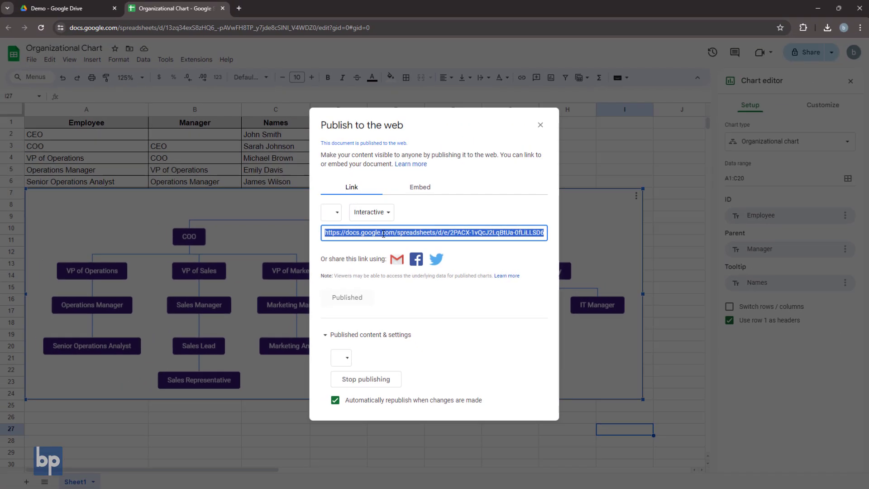
pyautogui.hotkey('ctrl', 'shift', 'n')
pyautogui.hotkey('ctrl', 'v')
pyautogui.press('Return')
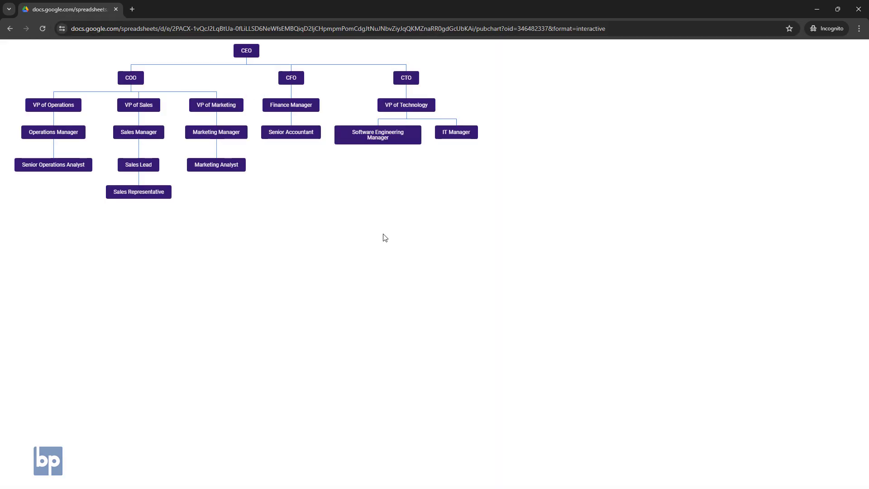
# Step: Zoom into the published chart and select the CEO and COO boxes to test interactivity
pyautogui.moveTo(68, 113)
pyautogui.scroll(5, 68, 113)
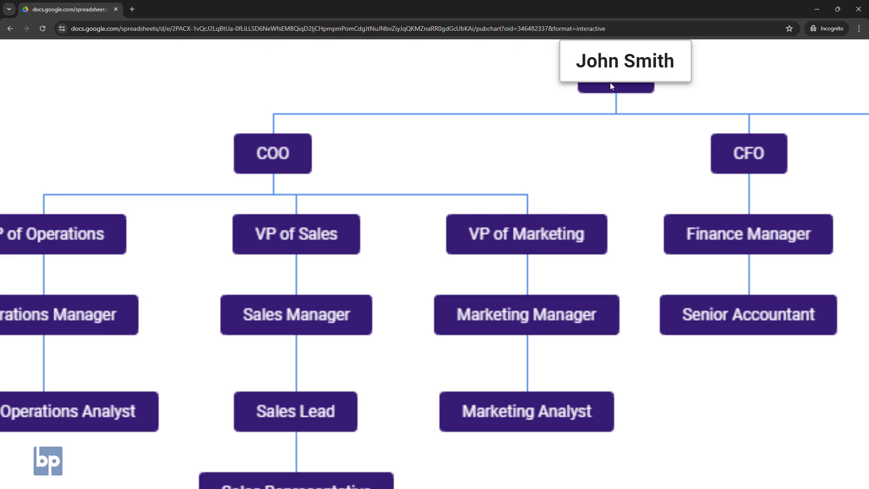
pyautogui.click(618, 83)
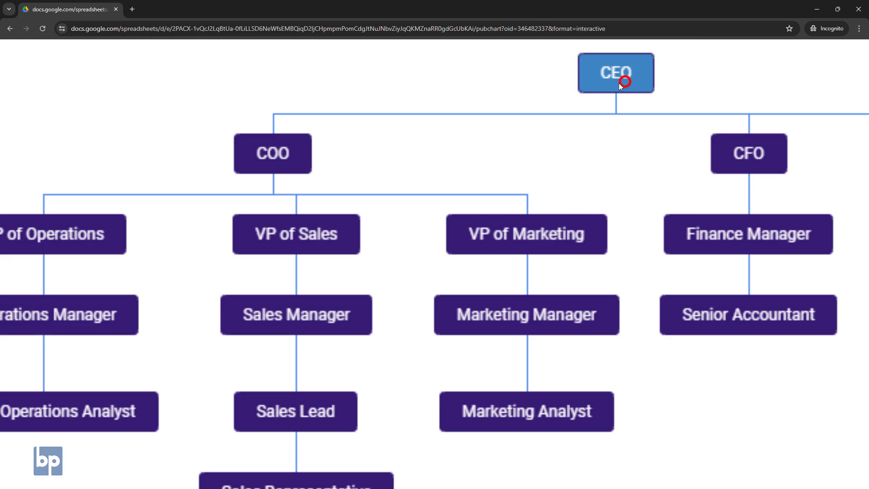
pyautogui.click(280, 153)
pyautogui.scroll(-5, 281, 153)
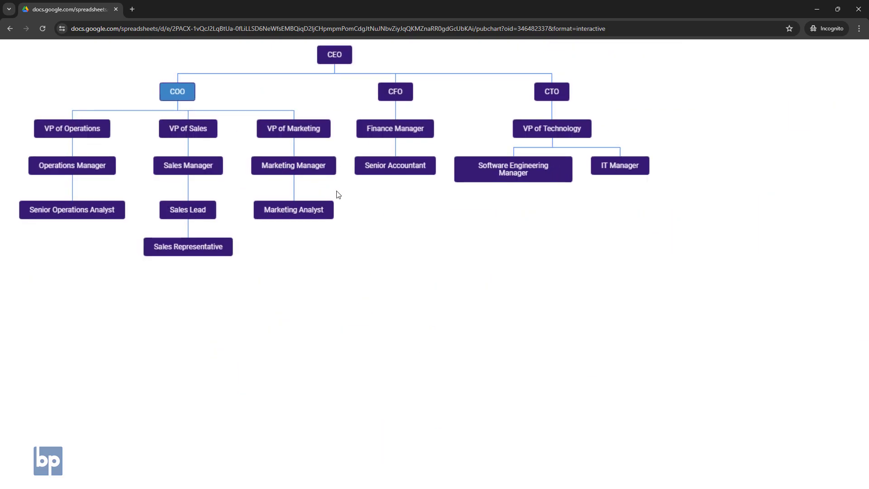